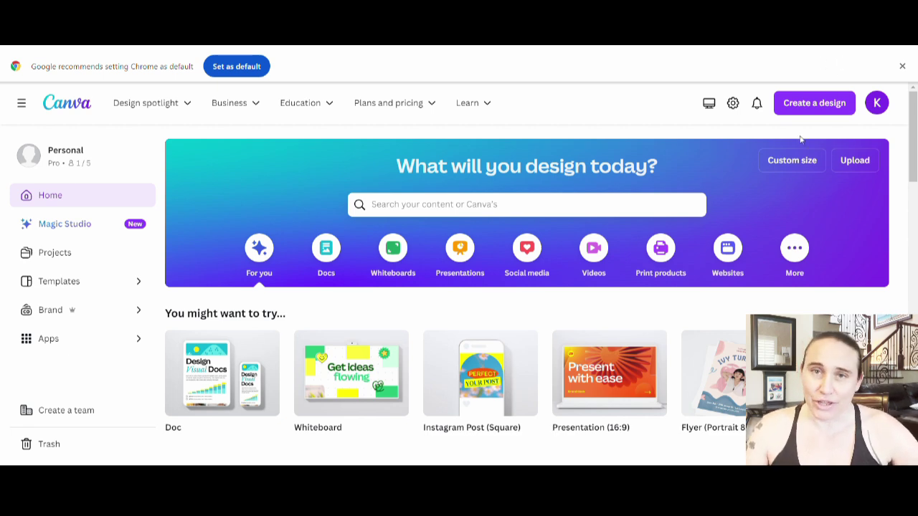
- Start a custom 4500 × 5400 px design and set its page colour to black
click(794, 161)
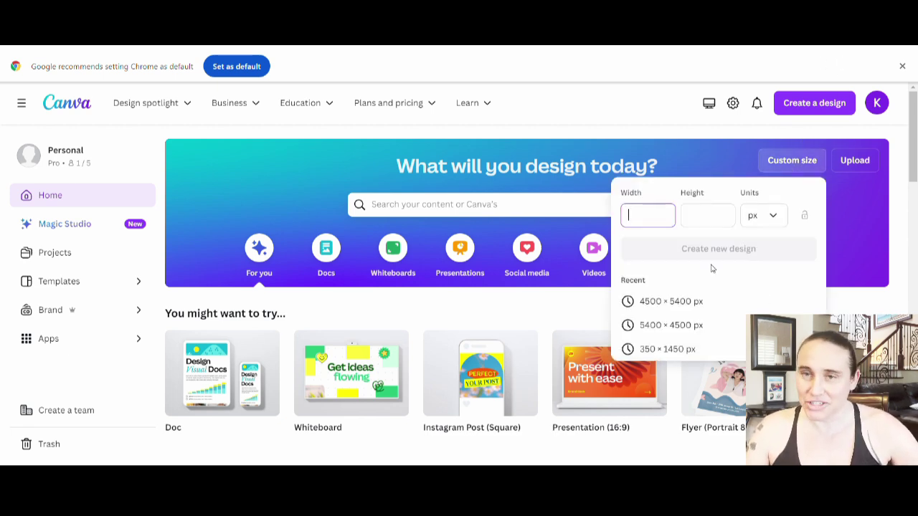
click(695, 302)
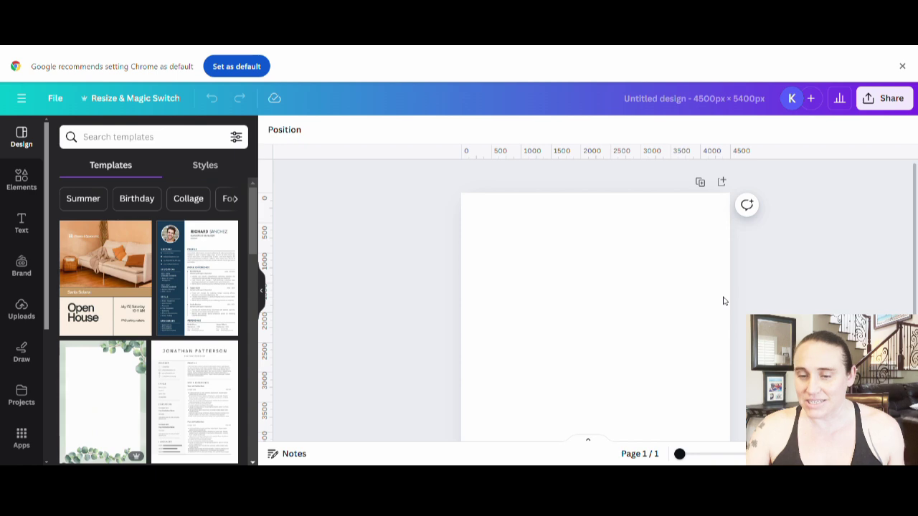
click(589, 237)
click(272, 129)
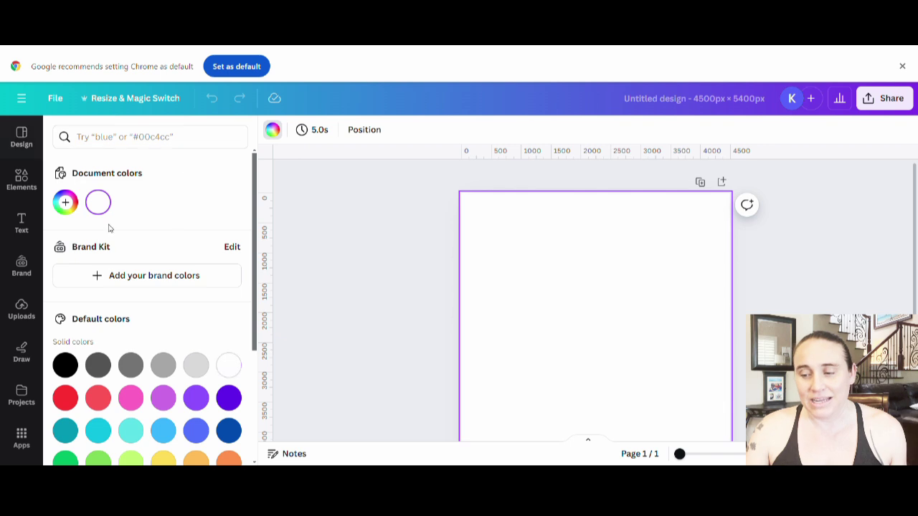
click(65, 366)
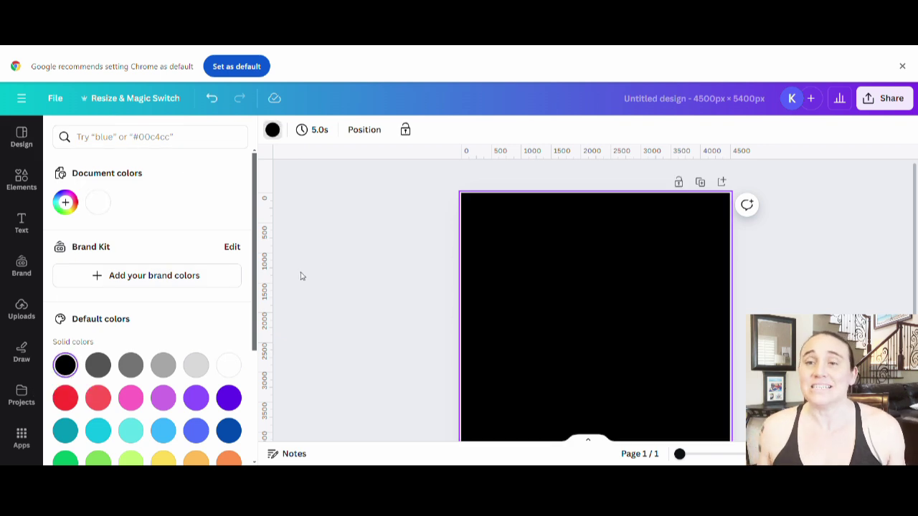
click(372, 250)
click(843, 244)
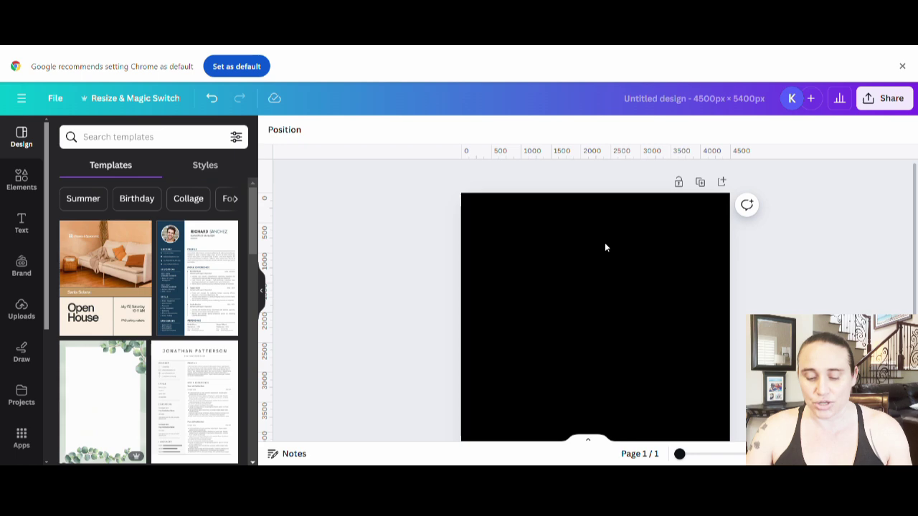
- Add a 'Spooky Witch' text box, enlarge it and place it at the top centre
scroll(605, 251, down, 2)
scroll(601, 263, up, 1)
scroll(602, 262, up, 1)
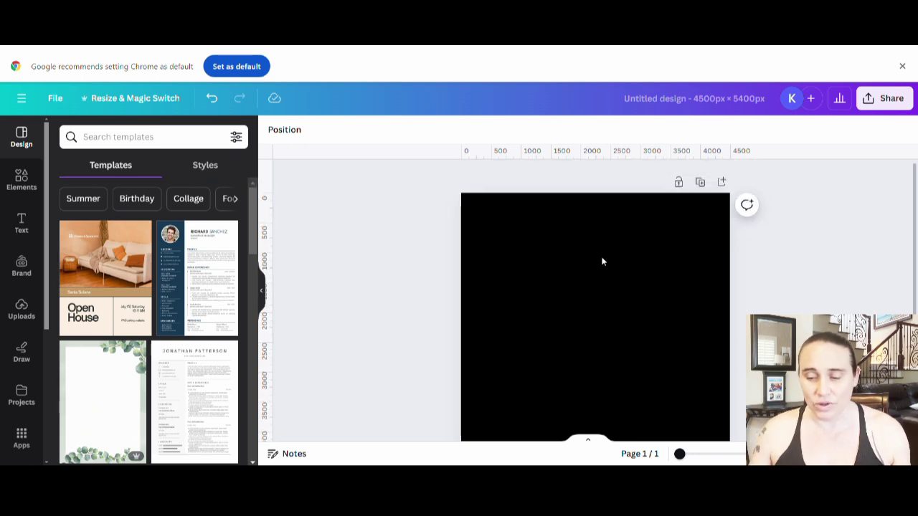
key(t)
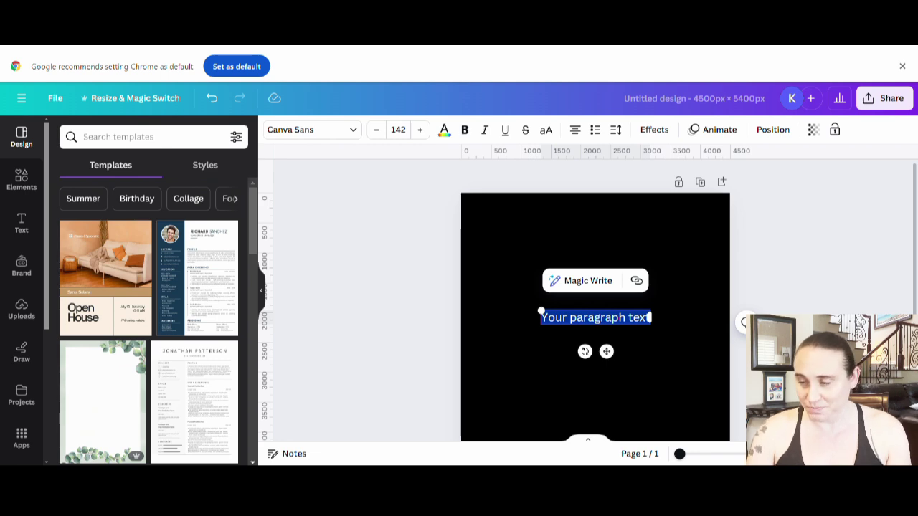
text(Spooky)
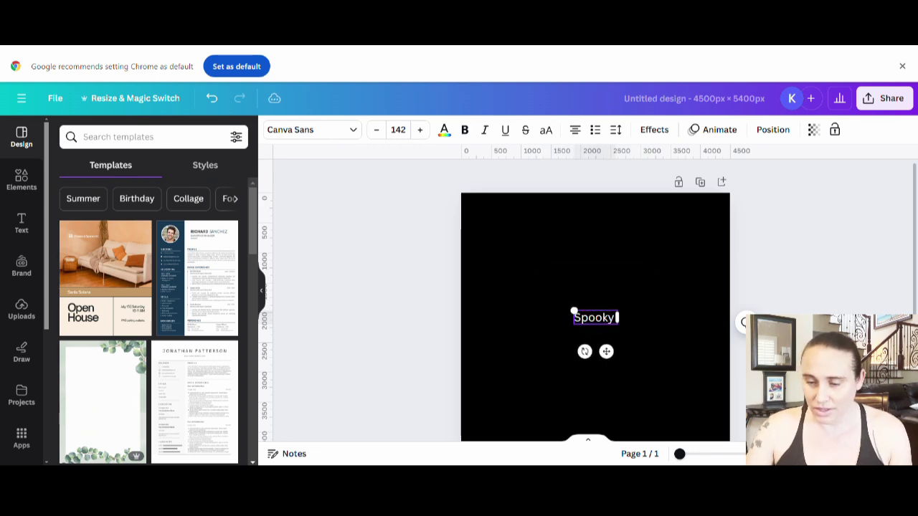
text( Witch)
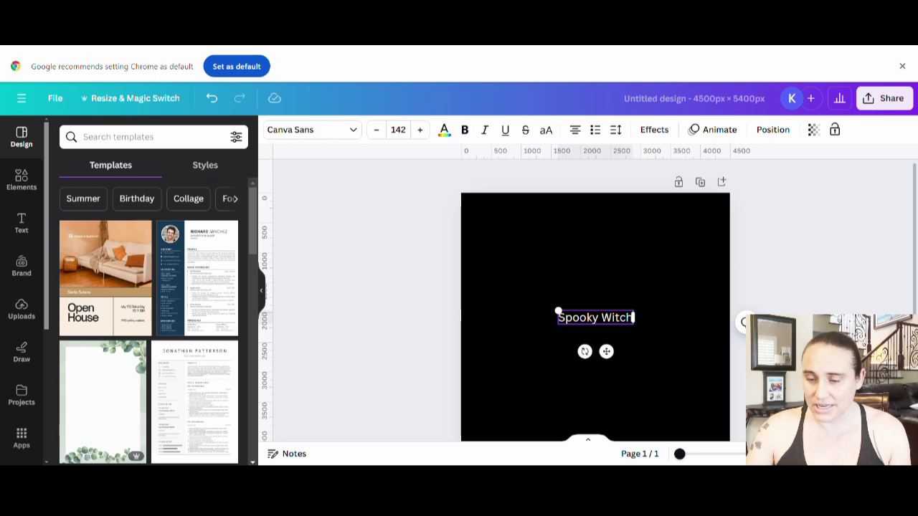
drag(559, 312, 459, 290)
drag(603, 309, 650, 237)
click(642, 348)
- Add a 'Social Club' text box and move it near the bottom of the page
key(t)
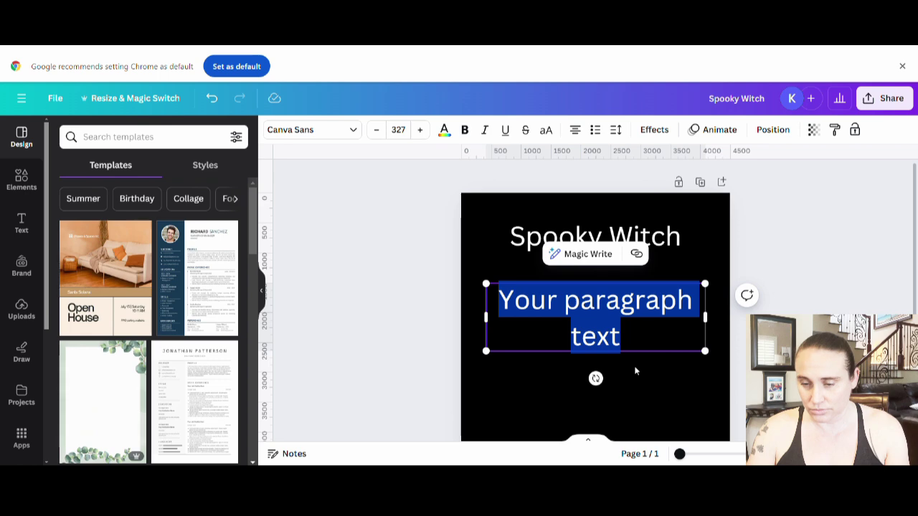
text(S)
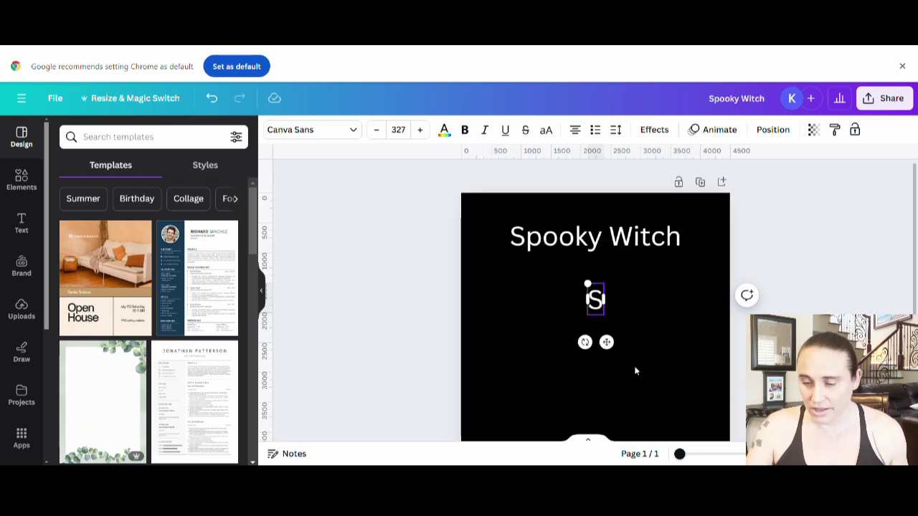
text(ocial Club)
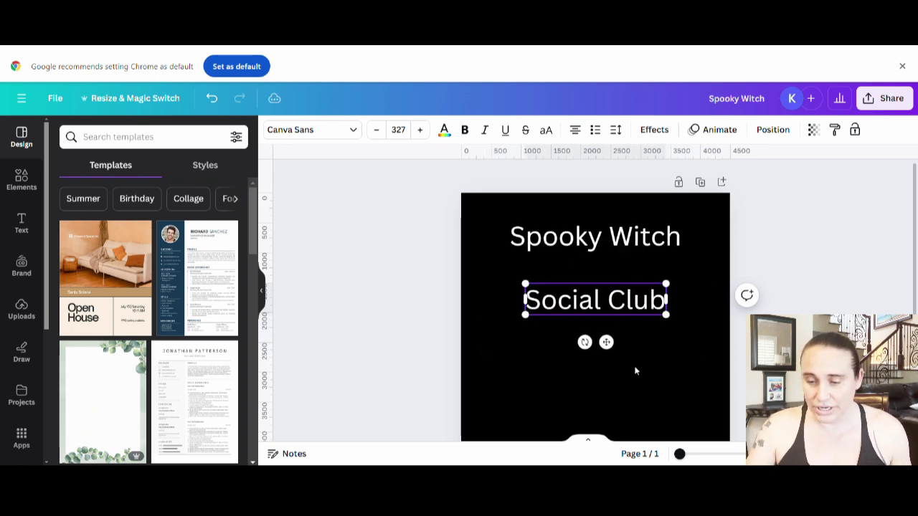
click(637, 347)
drag(596, 314, 598, 453)
click(696, 273)
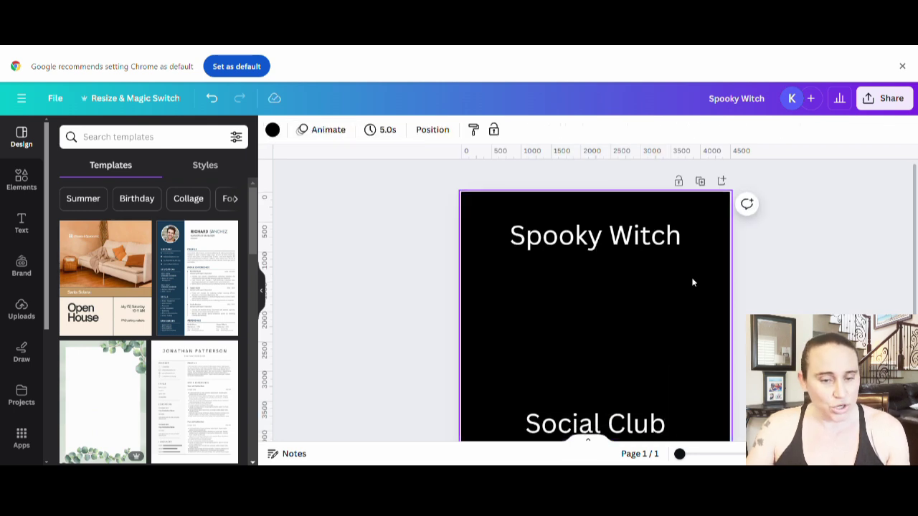
- Search Elements for 'halloween bow' and browse the Graphics results
scroll(693, 281, down, 1)
scroll(634, 270, up, 1)
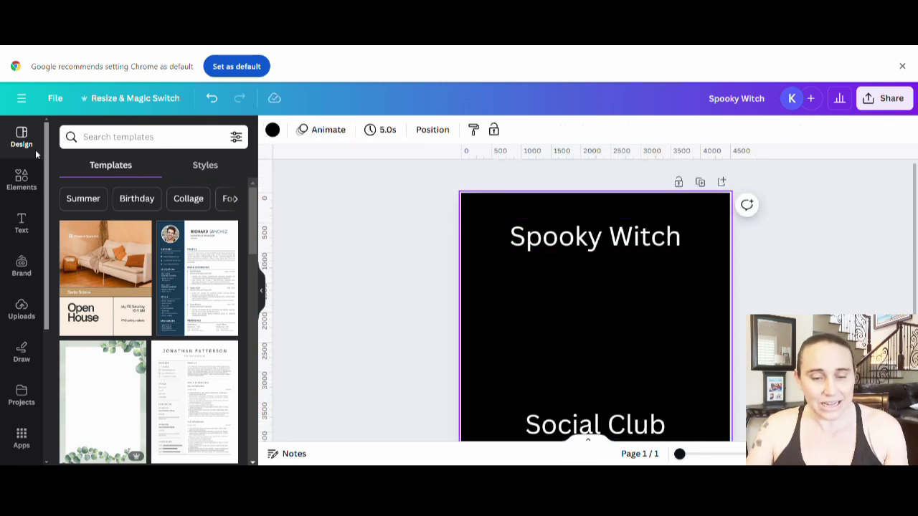
click(23, 188)
click(100, 136)
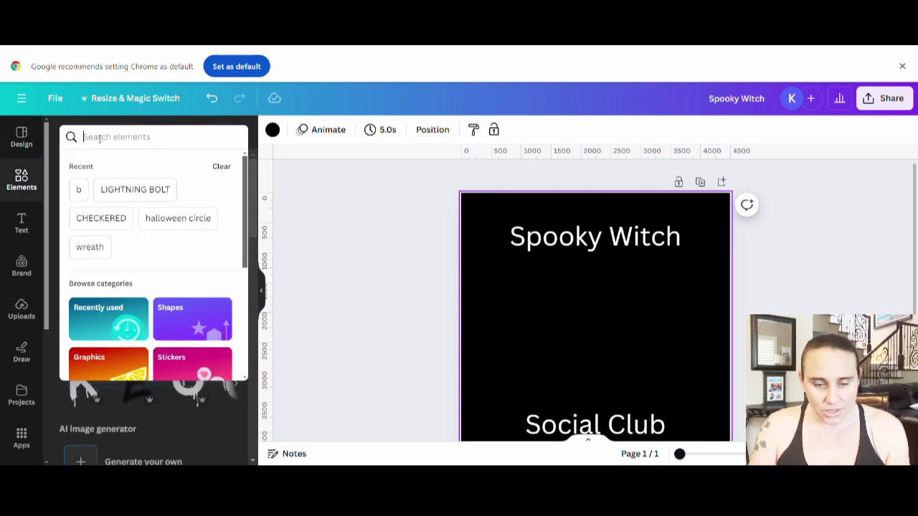
text(hall)
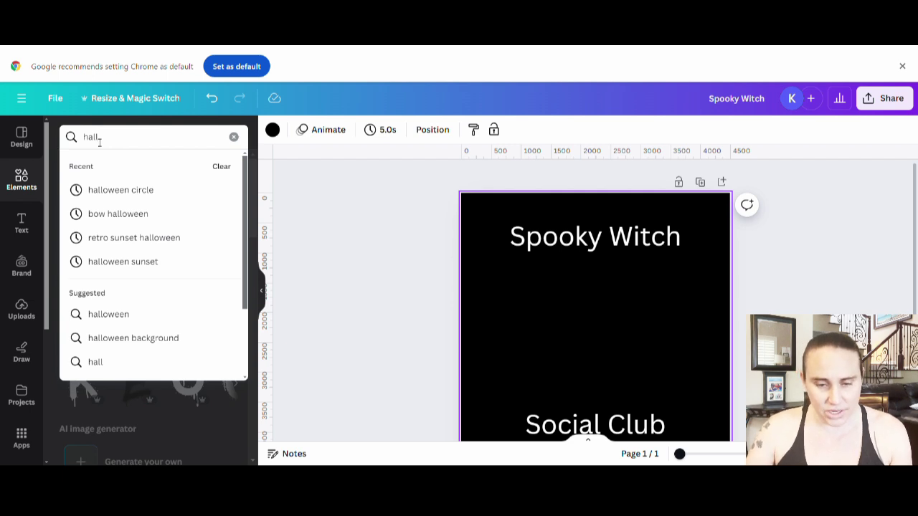
text(oween bow)
key(Return)
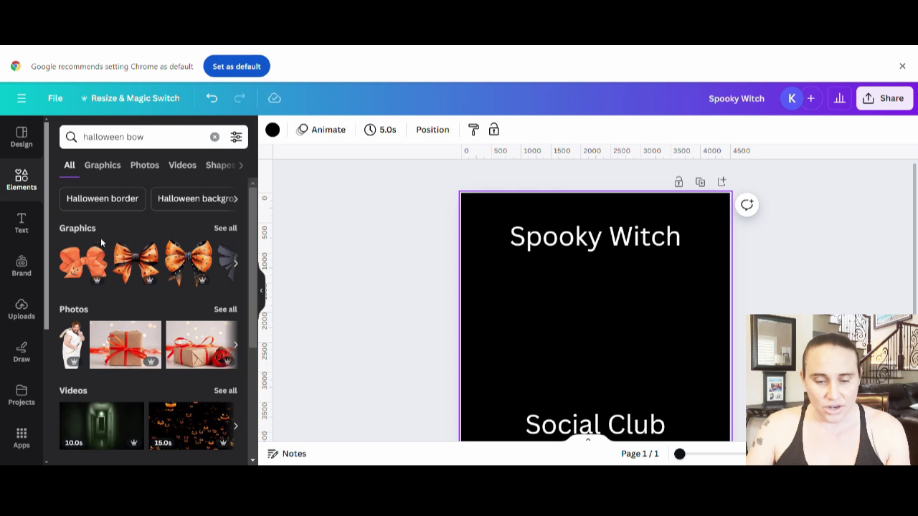
click(227, 230)
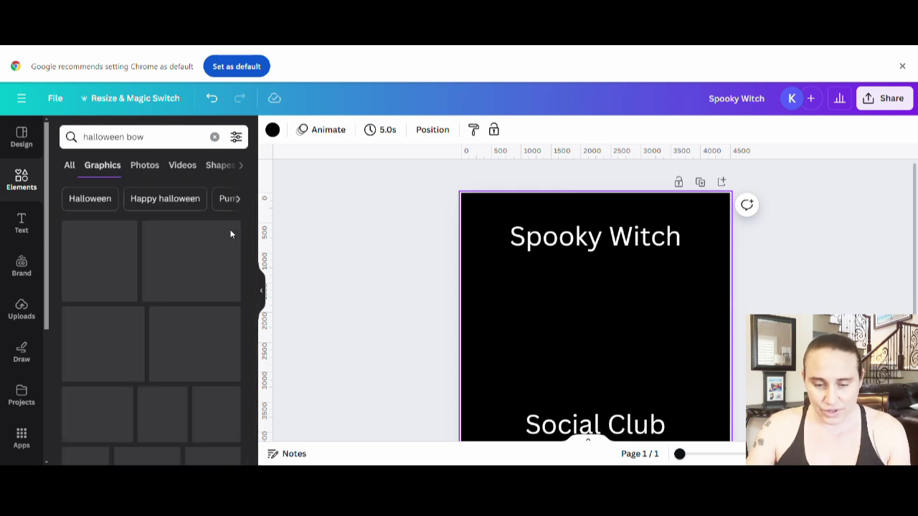
scroll(208, 265, down, 1)
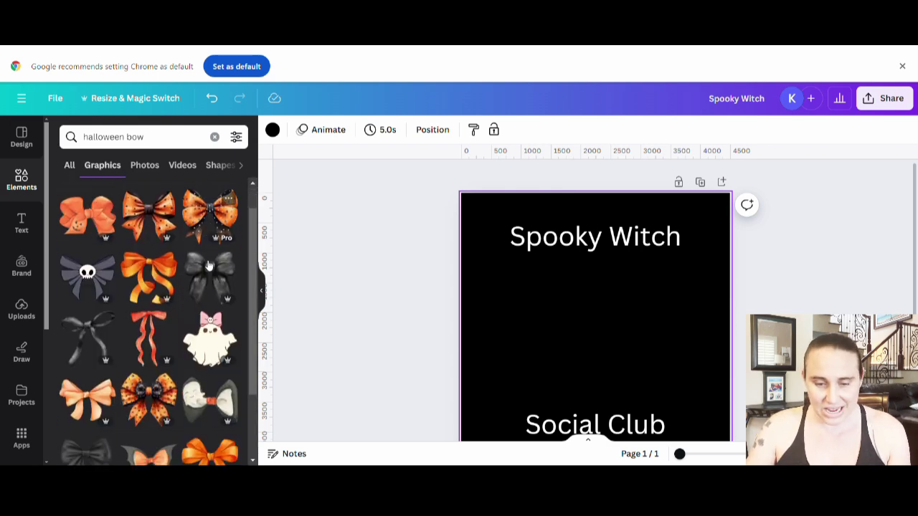
scroll(208, 266, down, 10)
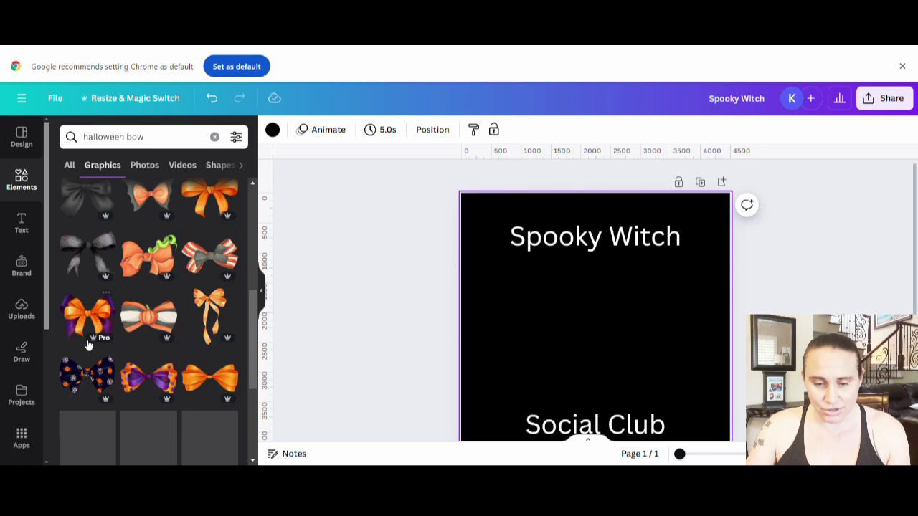
scroll(192, 302, down, 4)
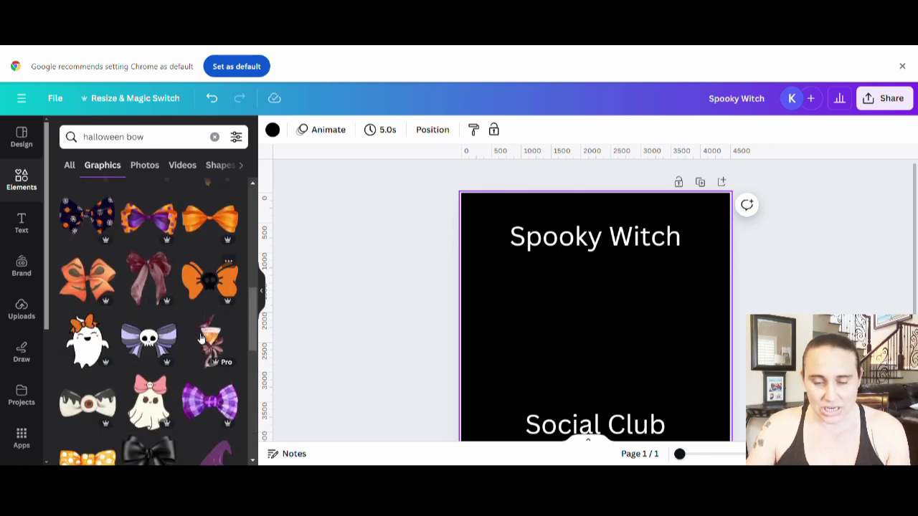
scroll(201, 337, down, 2)
scroll(102, 348, down, 1)
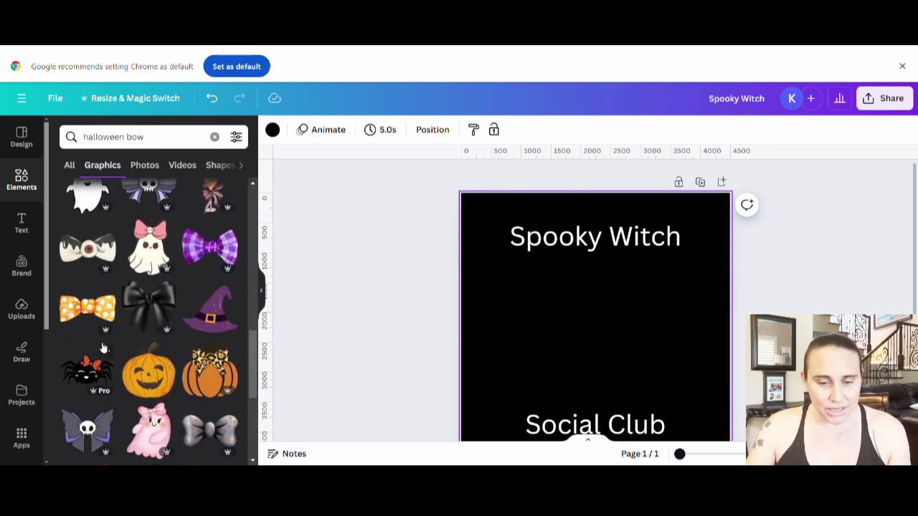
scroll(162, 369, down, 5)
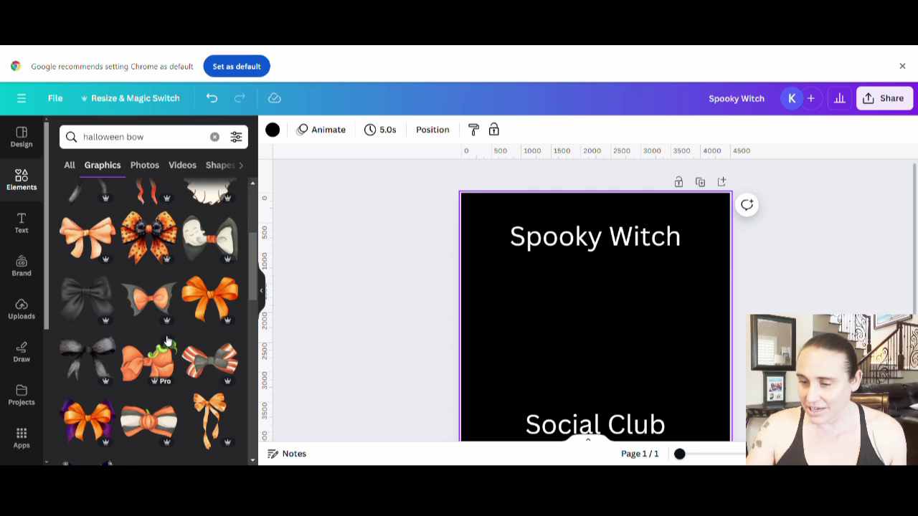
- Add the orange-and-black polka-dot bow, shrink it and centre it on the page
click(154, 247)
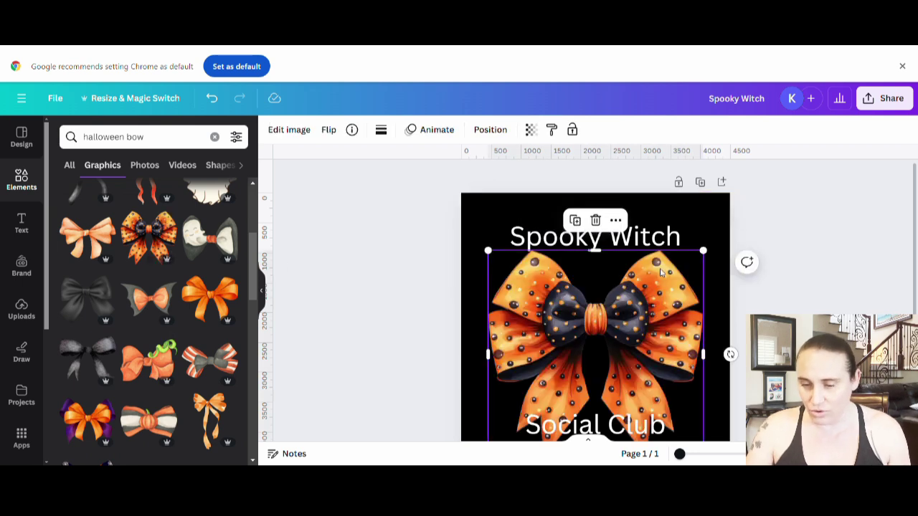
drag(704, 251, 646, 308)
drag(587, 350, 618, 307)
click(698, 335)
- Move Social Club lower and nudge the bow down onto the centre line
scroll(636, 362, down, 2)
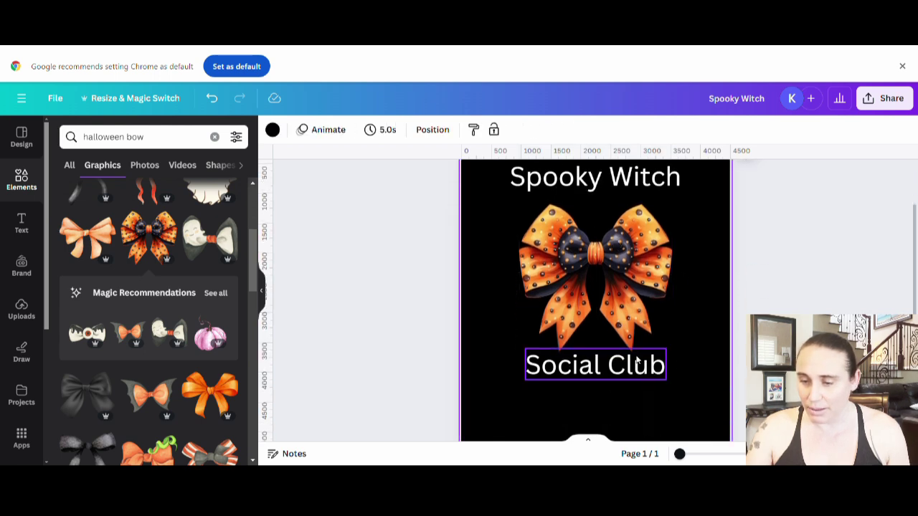
drag(637, 362, 637, 397)
drag(648, 263, 648, 279)
click(710, 244)
scroll(710, 244, up, 2)
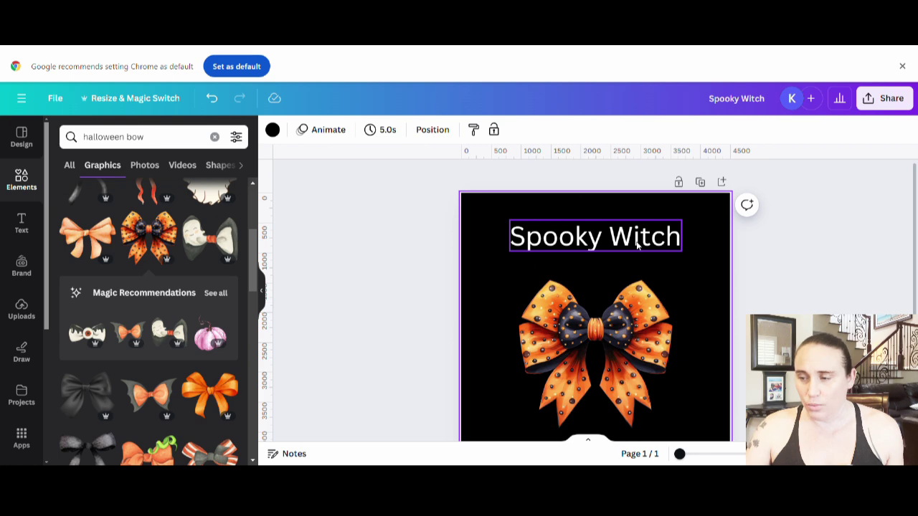
click(553, 237)
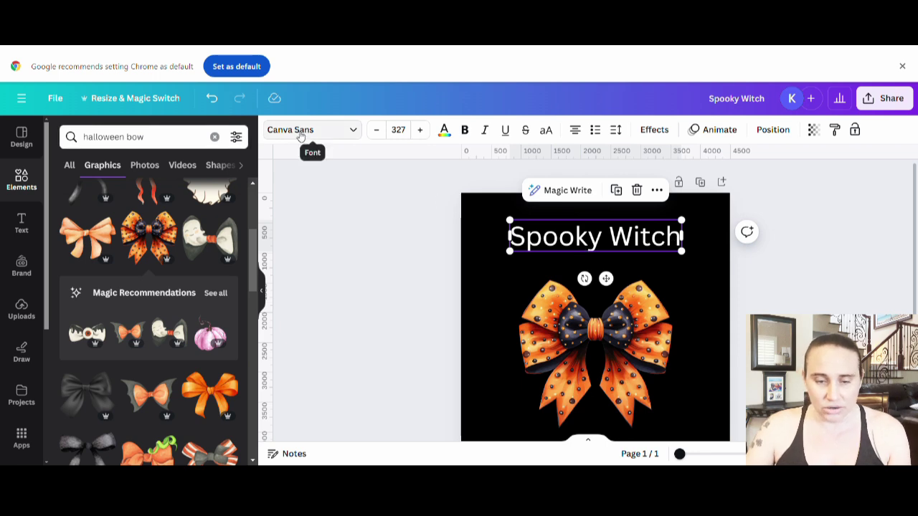
- Set Spooky Witch in the Hertical Serif Rough font and enlarge it
click(302, 131)
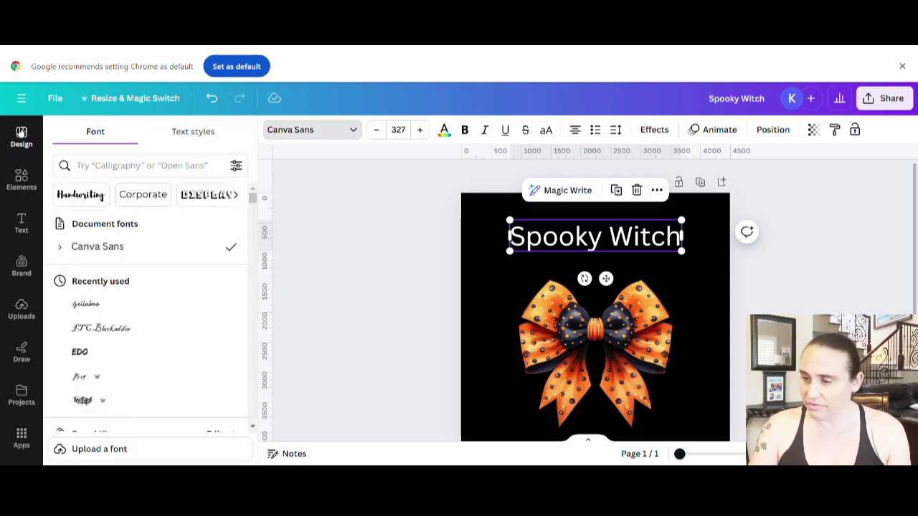
click(148, 166)
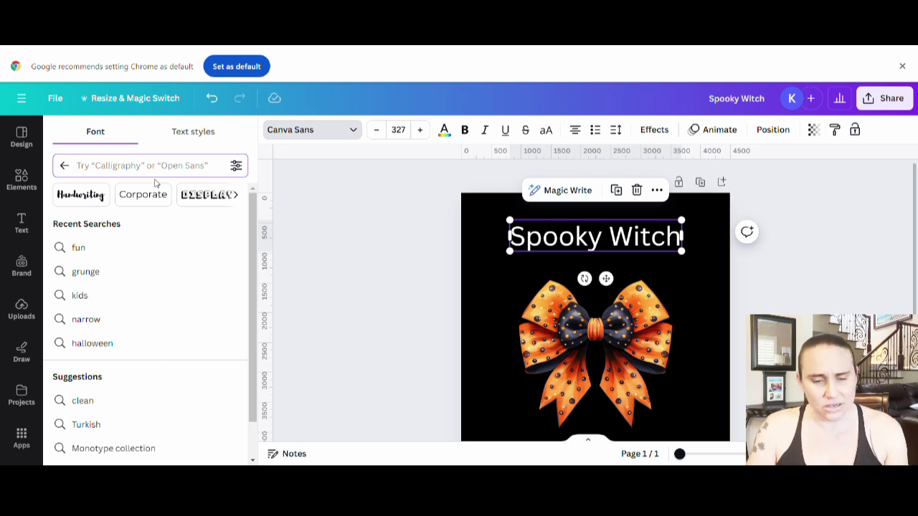
text(herti)
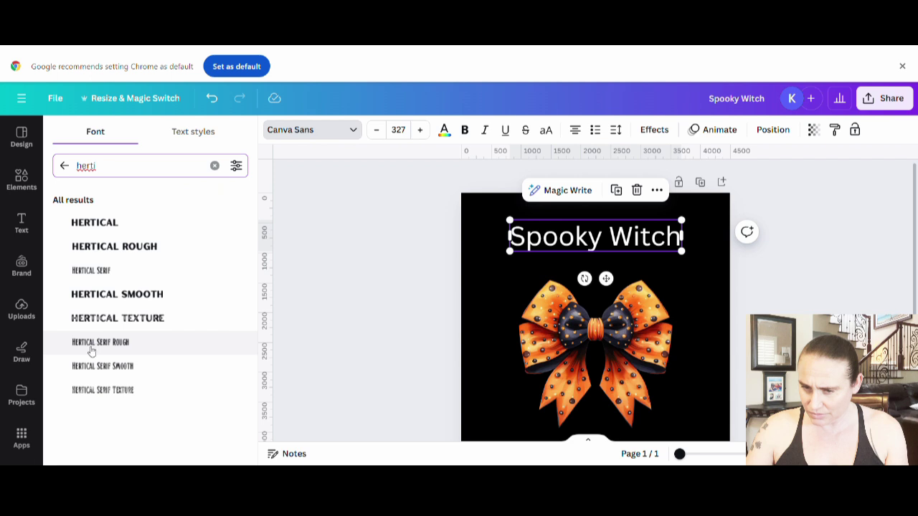
click(91, 347)
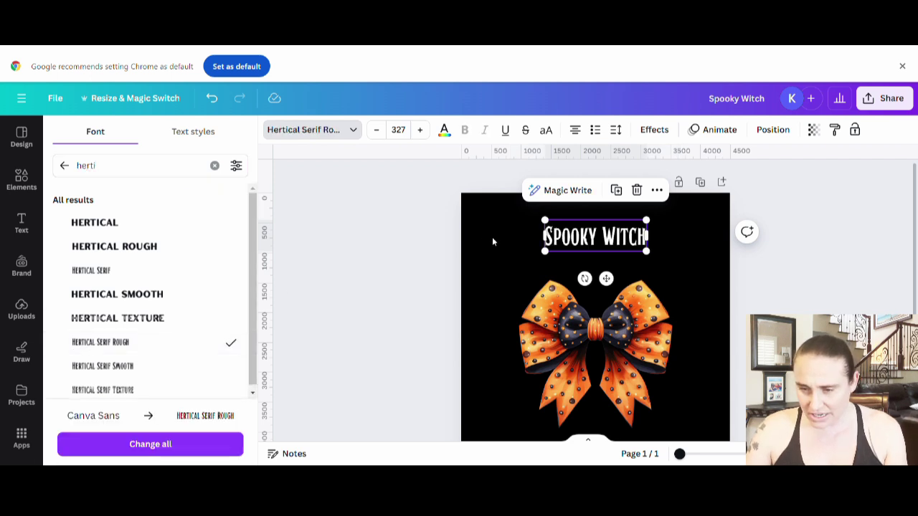
drag(547, 221, 477, 199)
drag(657, 257, 715, 302)
- Apply Hertical Serif Rough to Social Club and enlarge it to size 898
scroll(595, 344, down, 3)
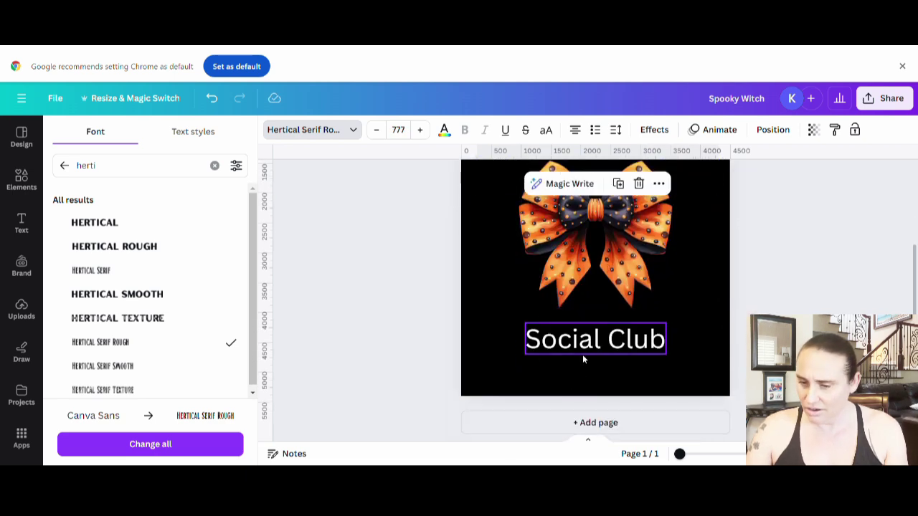
click(583, 353)
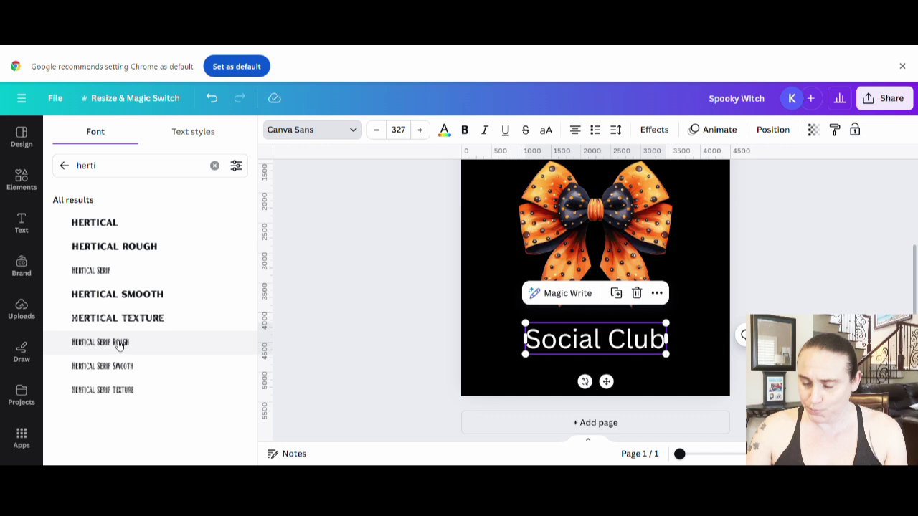
click(119, 344)
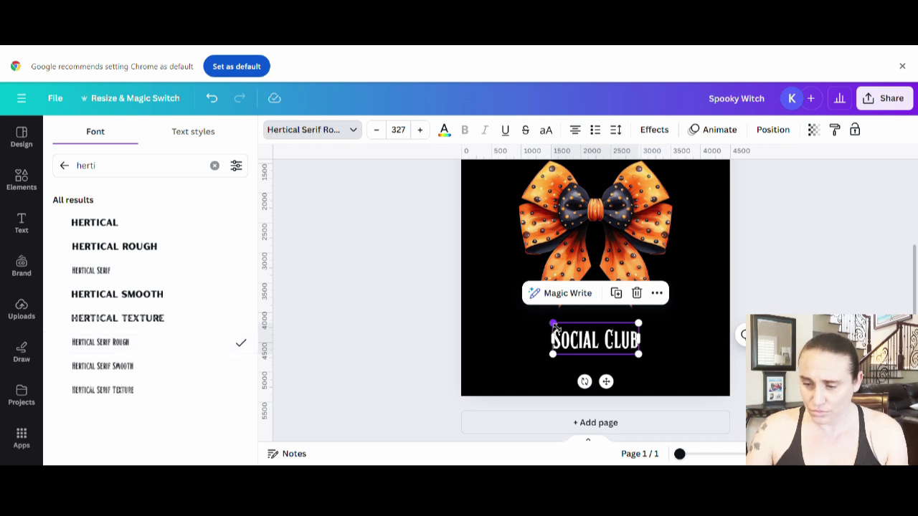
drag(554, 325, 490, 300)
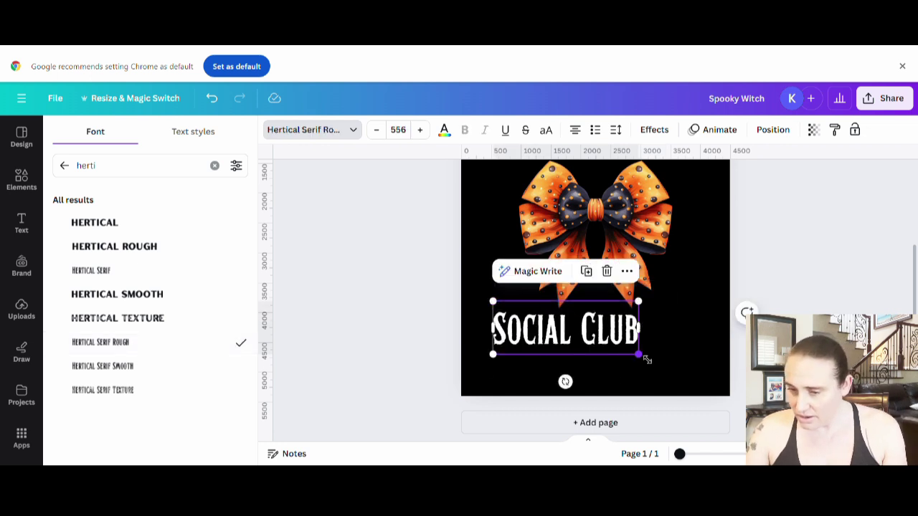
drag(647, 360, 698, 404)
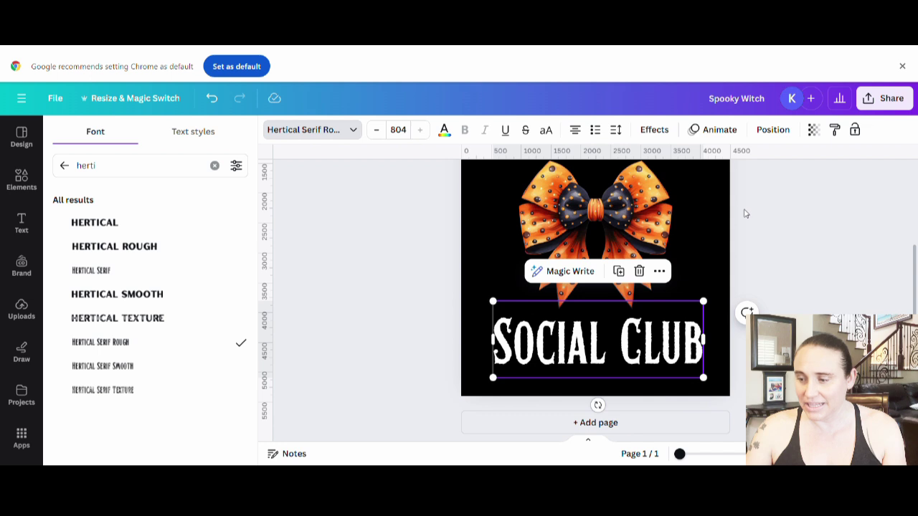
key(Escape)
scroll(818, 272, up, 2)
click(781, 301)
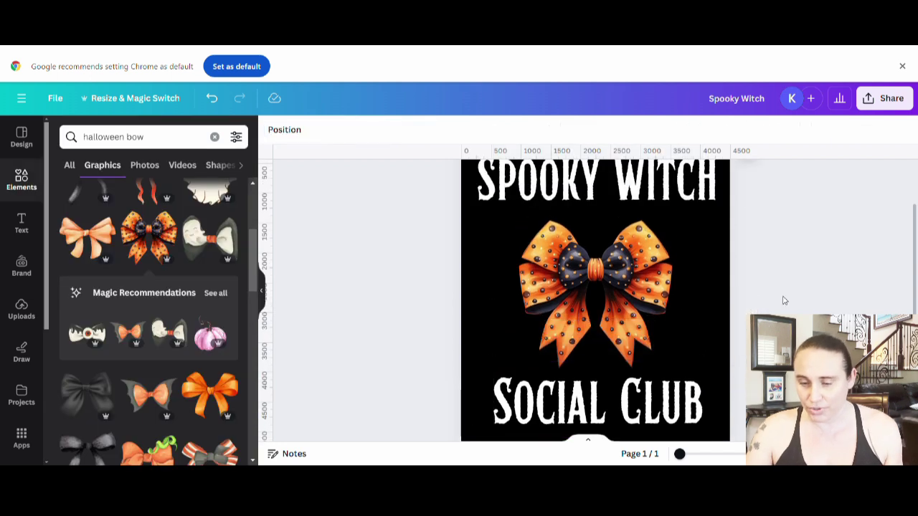
click(596, 326)
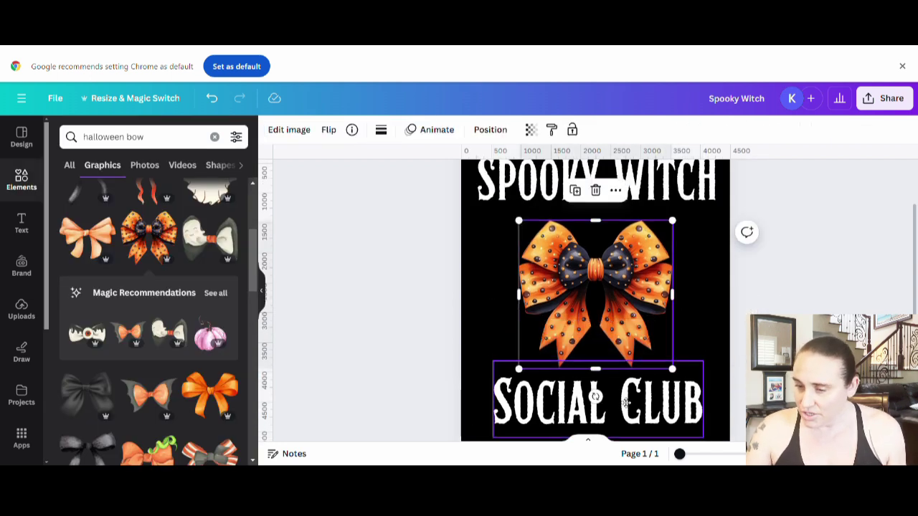
click(625, 403)
scroll(625, 405, down, 1)
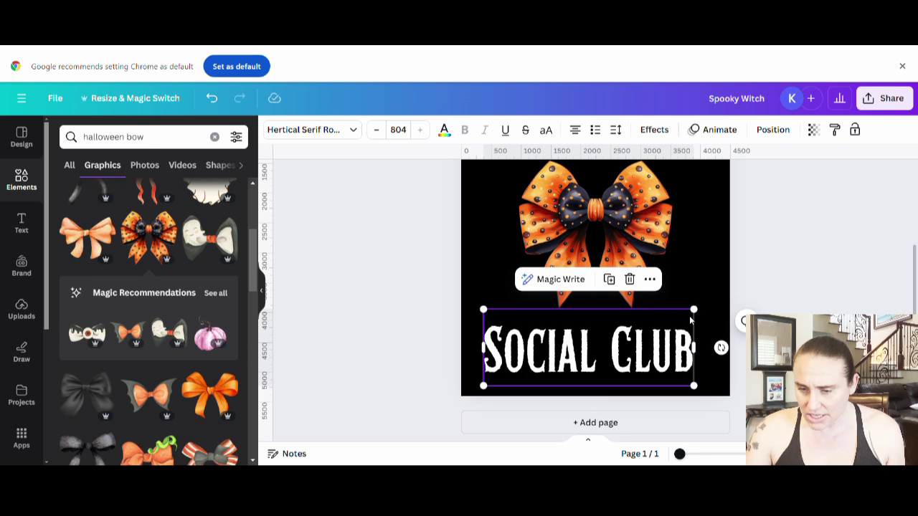
drag(701, 315, 718, 302)
- Centre the Social Club text beneath the bow
drag(642, 368, 636, 363)
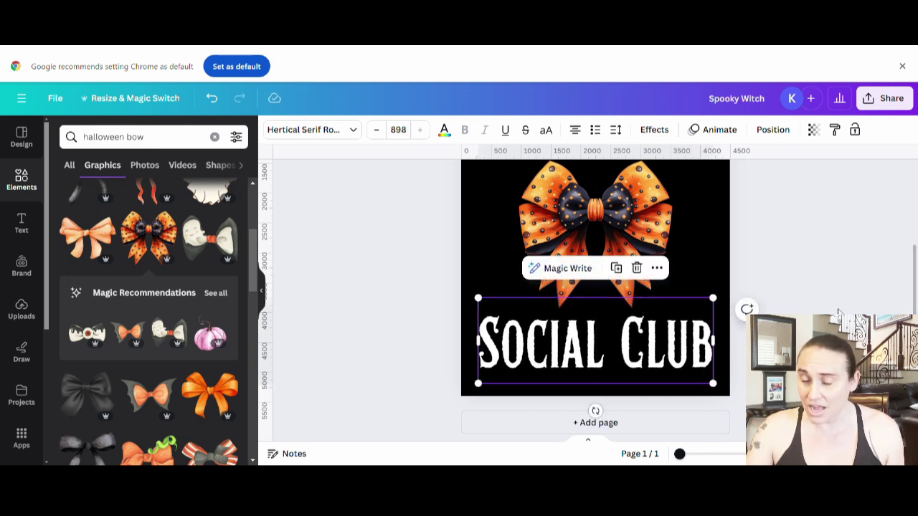
click(795, 251)
scroll(799, 269, up, 3)
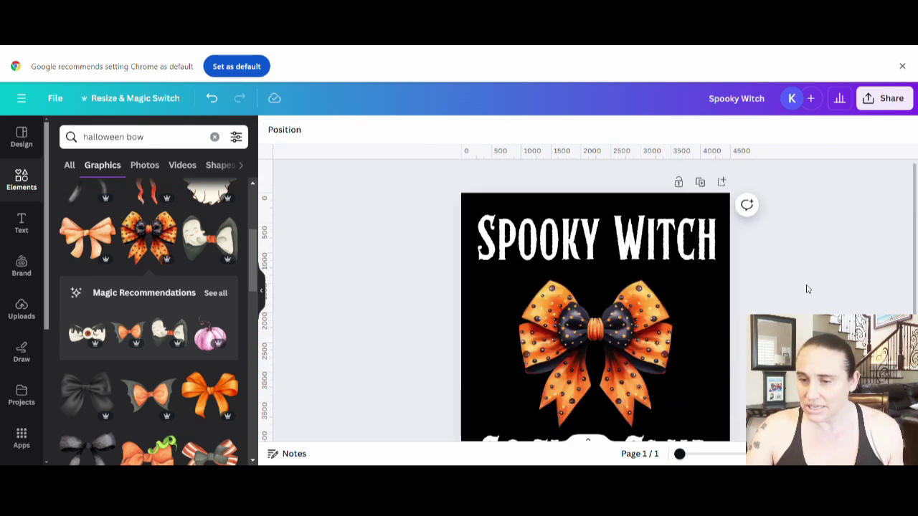
- Give Spooky Witch a Curve effect of 72 and lift it slightly
click(650, 244)
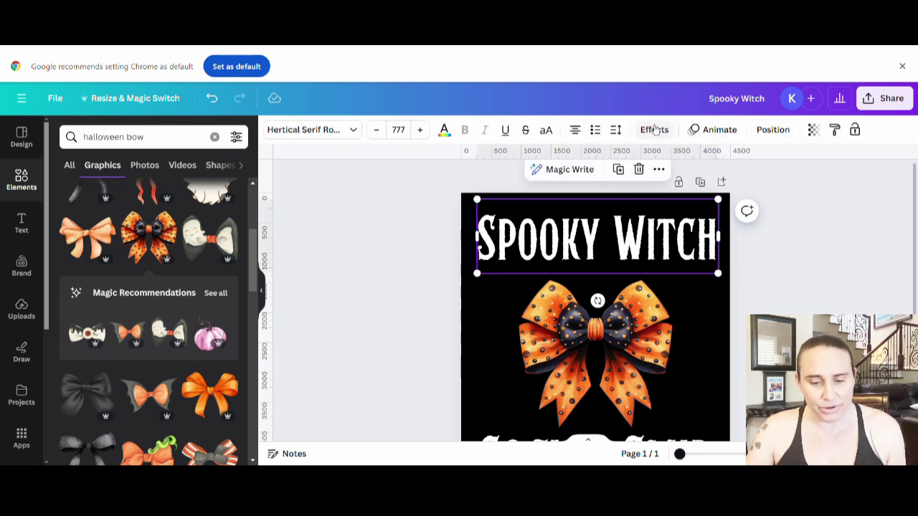
click(654, 130)
scroll(115, 312, down, 3)
click(139, 396)
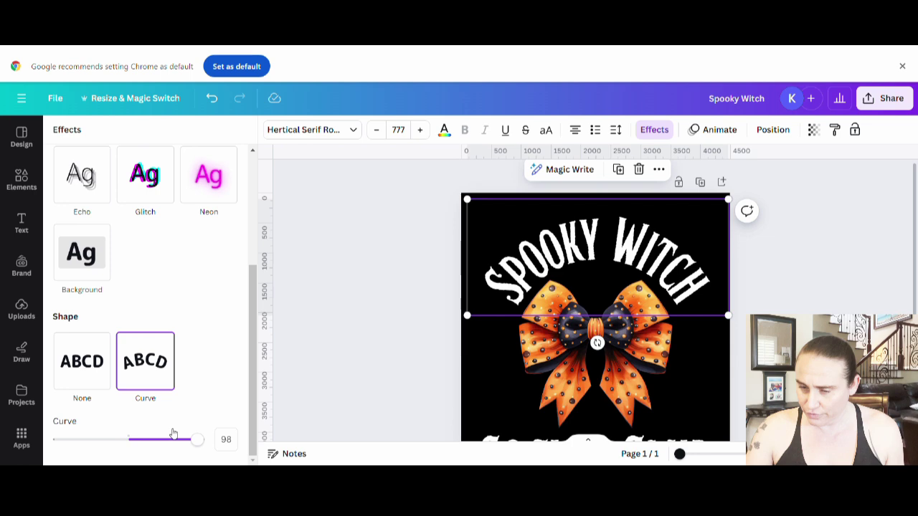
mouse_move(174, 438)
mouse_down()
mouse_move(153, 444)
mouse_move(184, 449)
mouse_up()
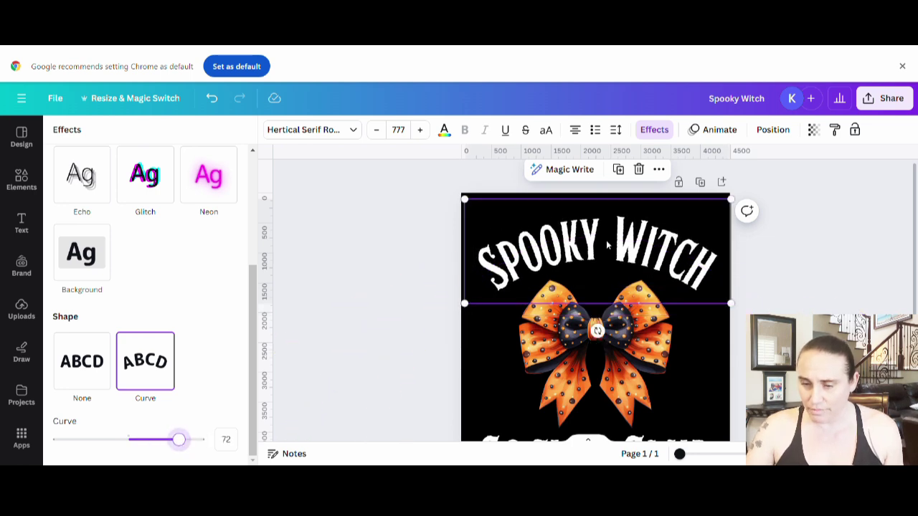
drag(610, 247, 611, 238)
click(852, 260)
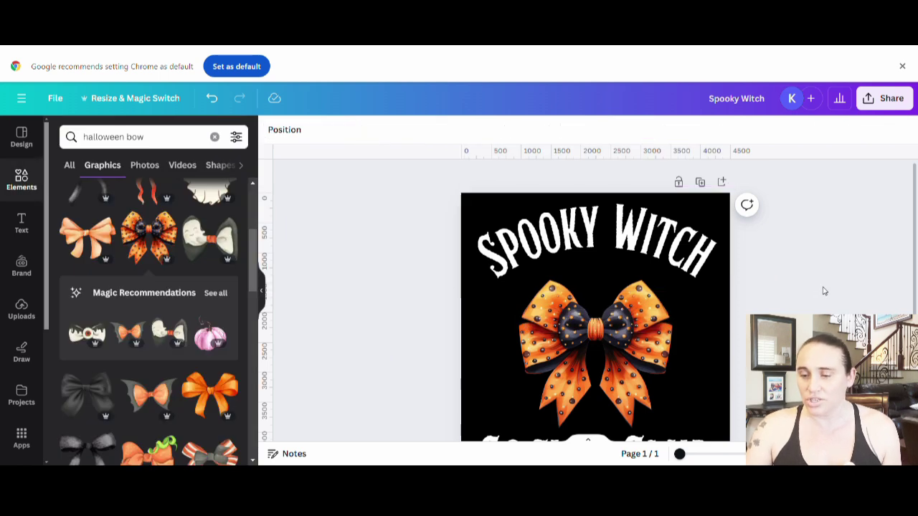
- Search graphics for 'halloween circle' and browse the wreath results
scroll(595, 359, down, 2)
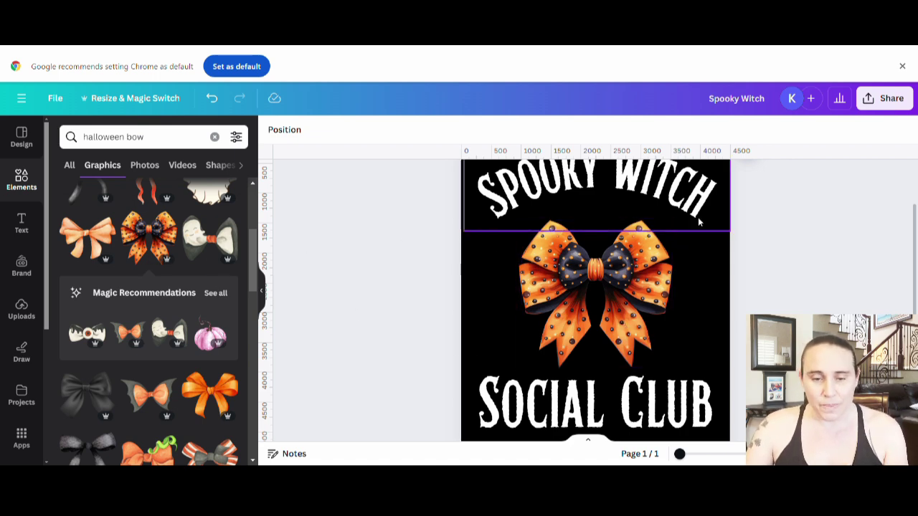
click(157, 139)
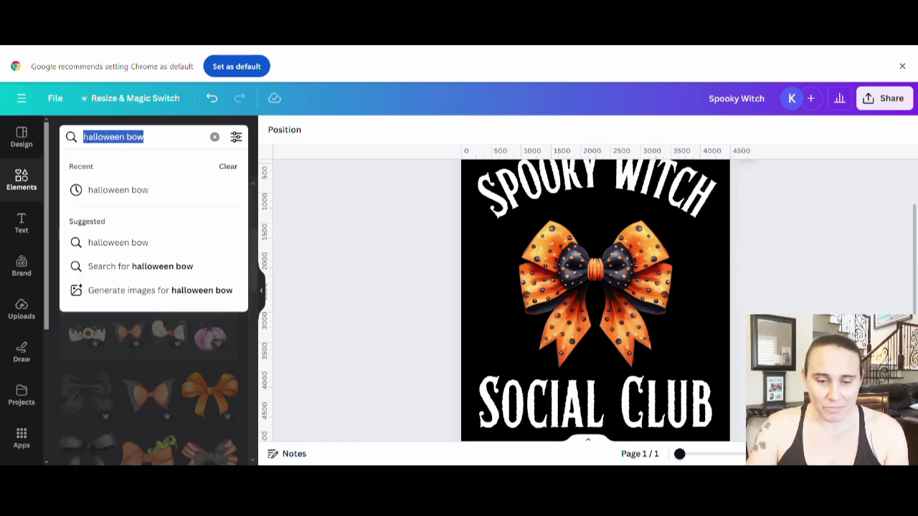
text(halloween circle)
key(Return)
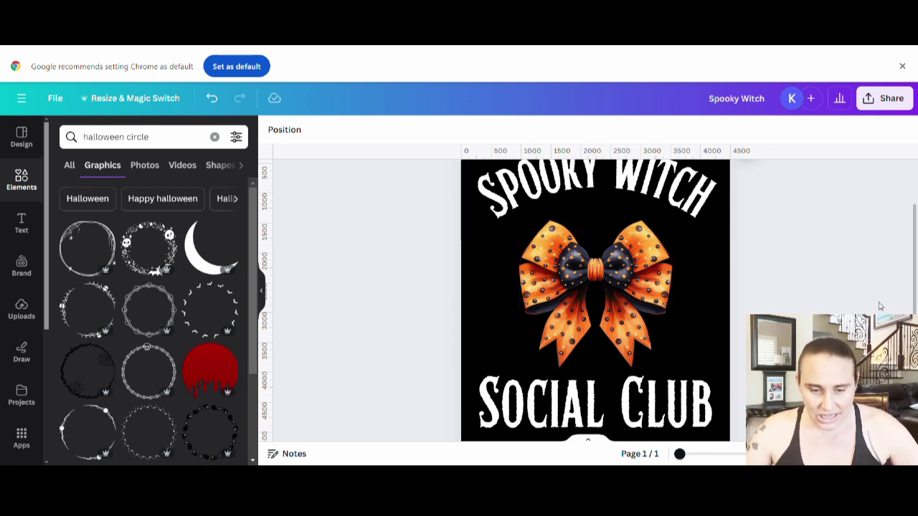
scroll(147, 259, down, 1)
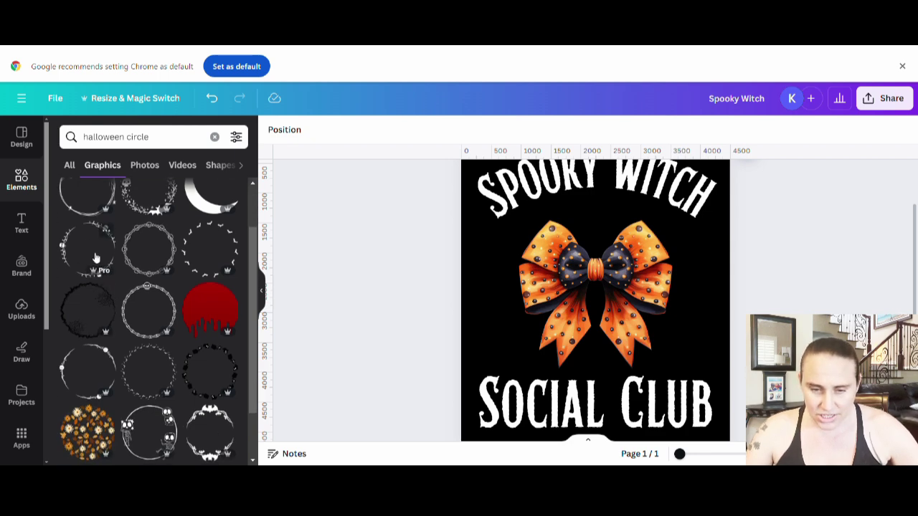
scroll(153, 290, down, 3)
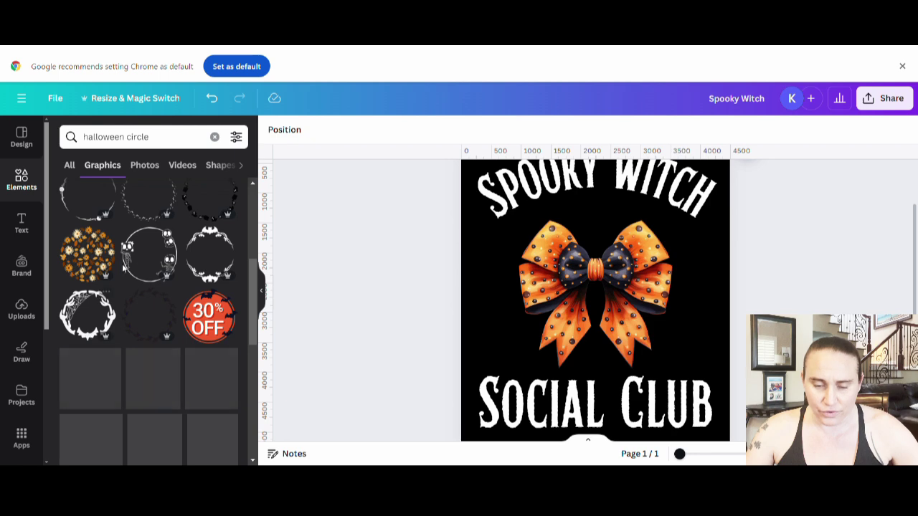
scroll(147, 323, down, 2)
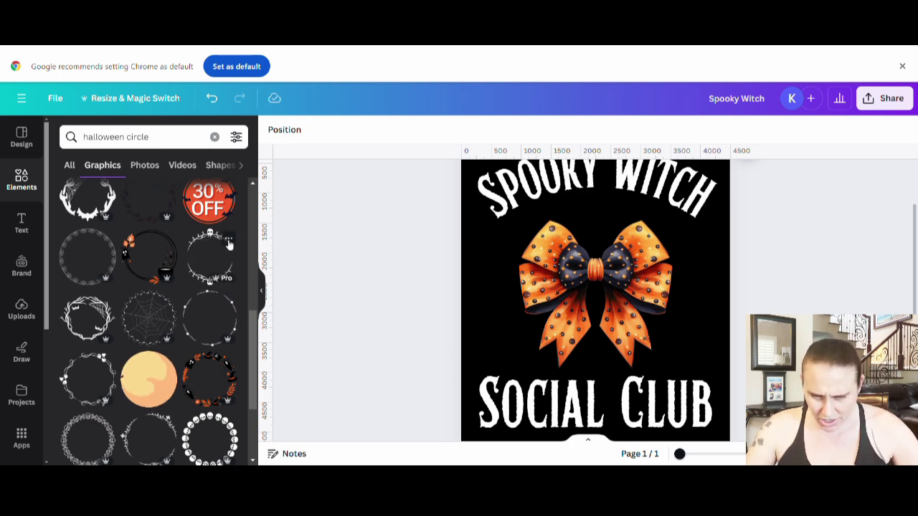
scroll(226, 248, down, 2)
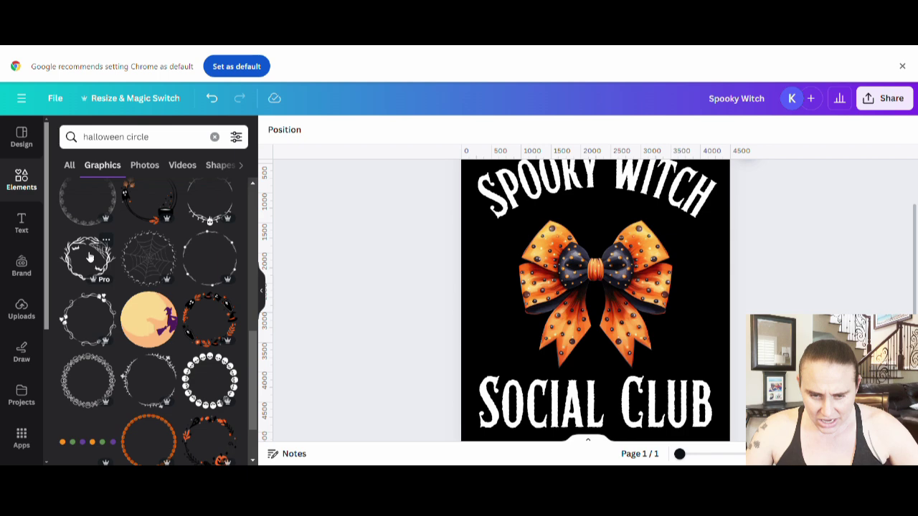
scroll(89, 257, down, 3)
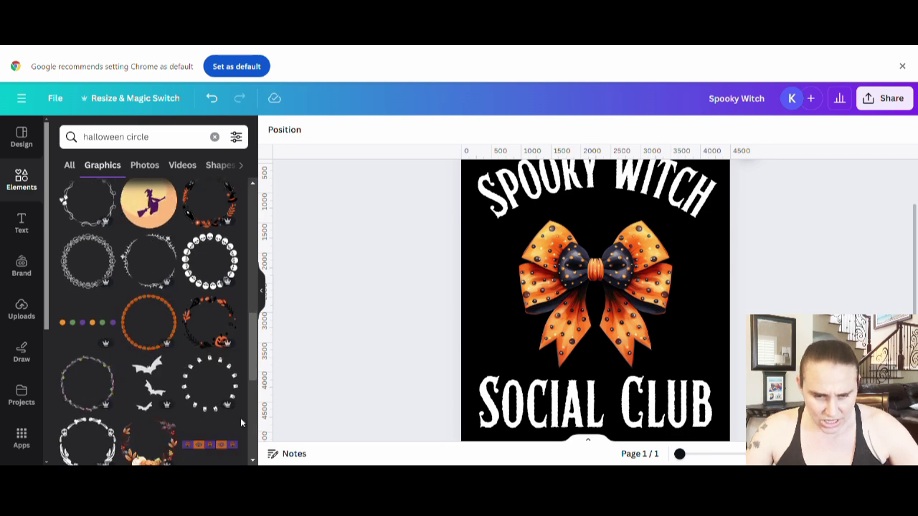
scroll(149, 409, down, 2)
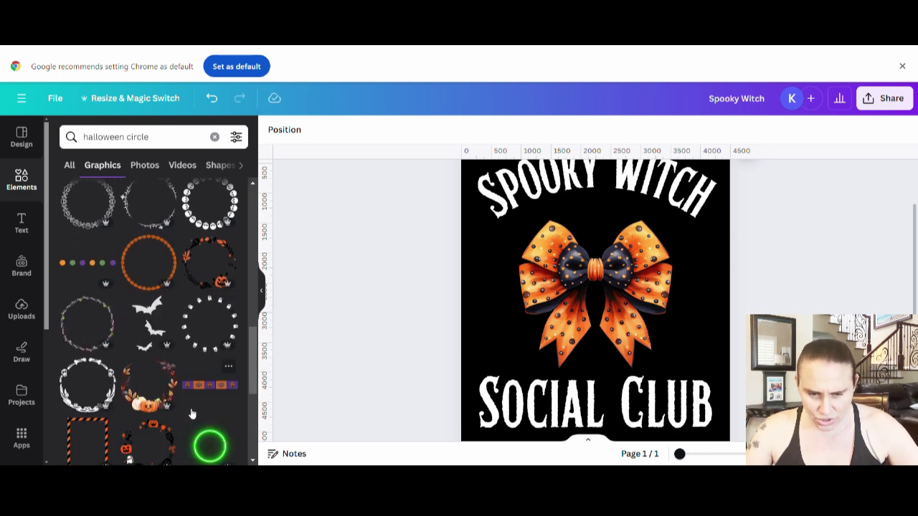
scroll(108, 348, down, 3)
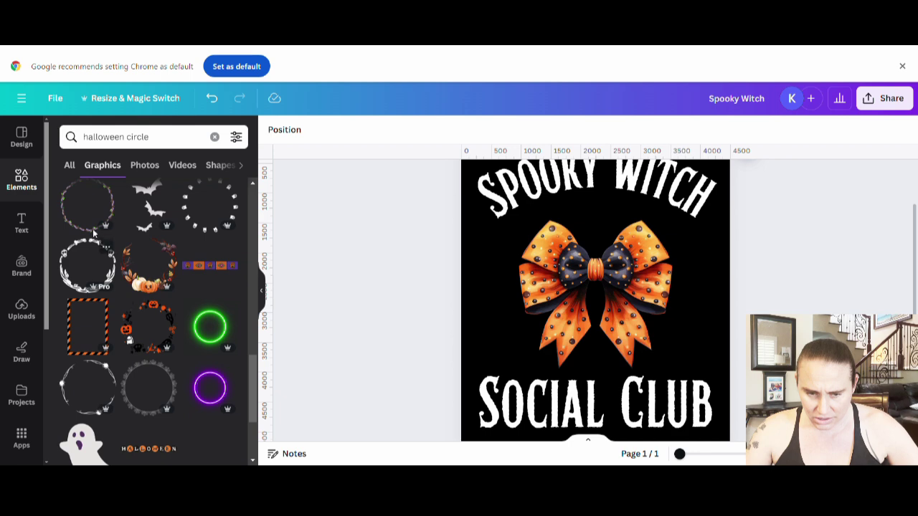
scroll(186, 342, down, 2)
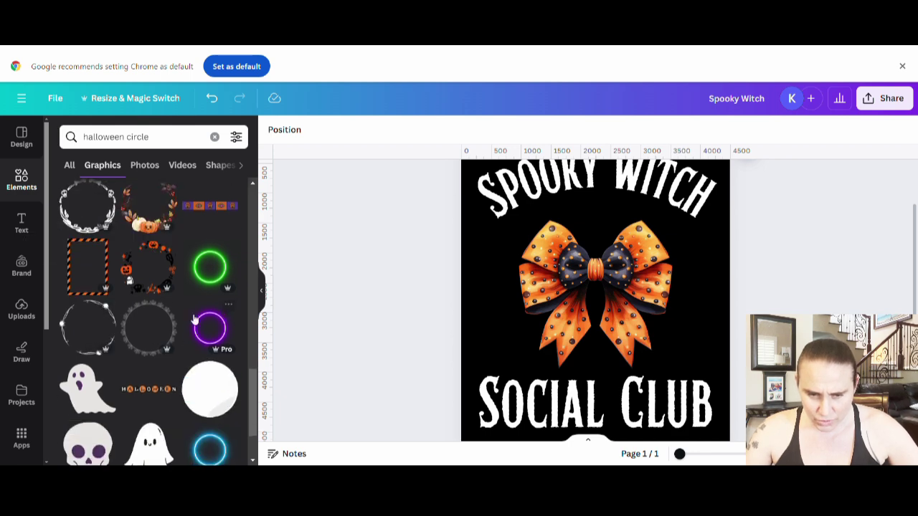
scroll(188, 345, down, 2)
scroll(200, 385, down, 3)
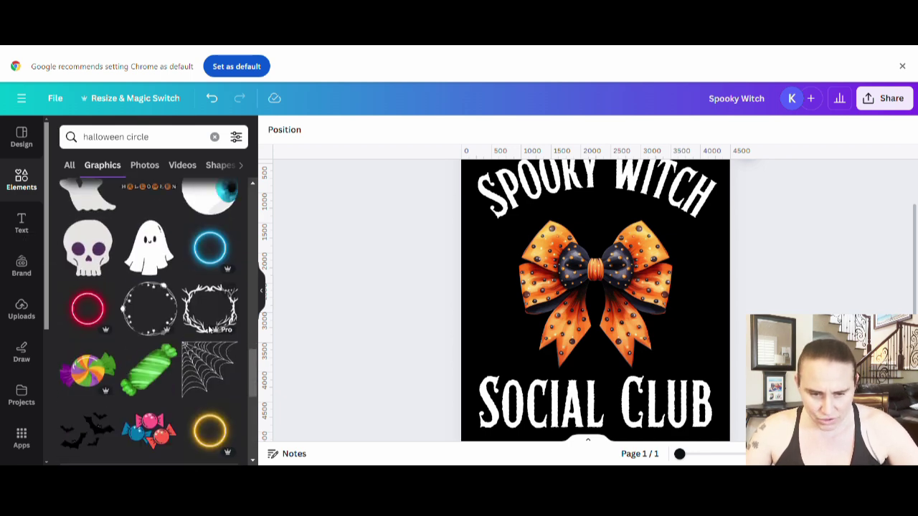
scroll(165, 262, down, 3)
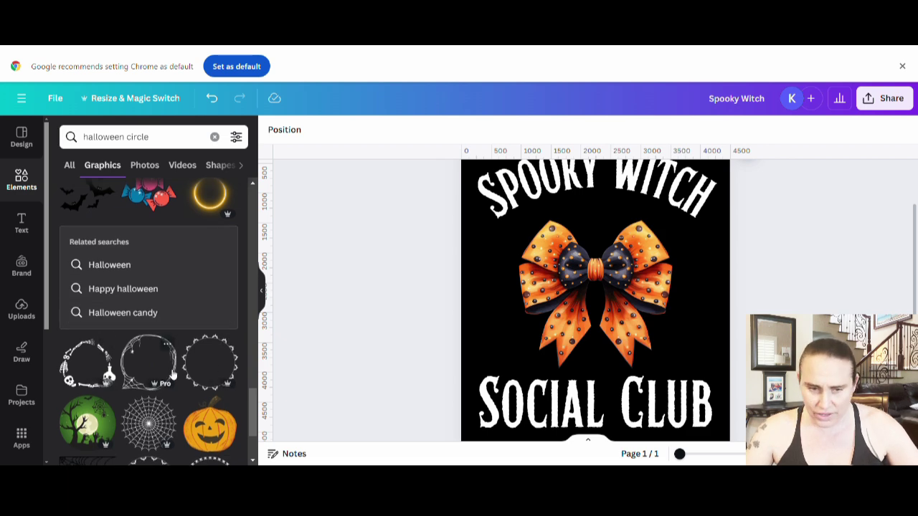
scroll(170, 371, up, 4)
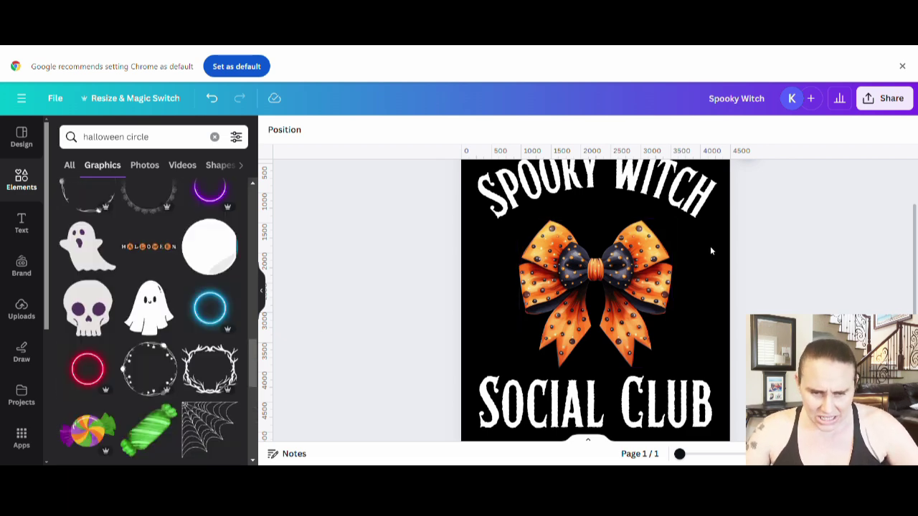
scroll(174, 388, up, 3)
scroll(174, 388, up, 3)
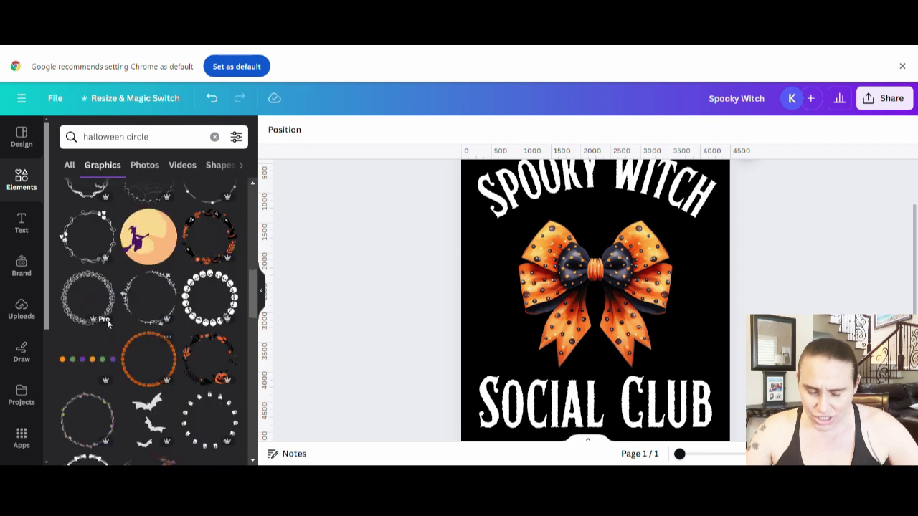
scroll(144, 330, up, 2)
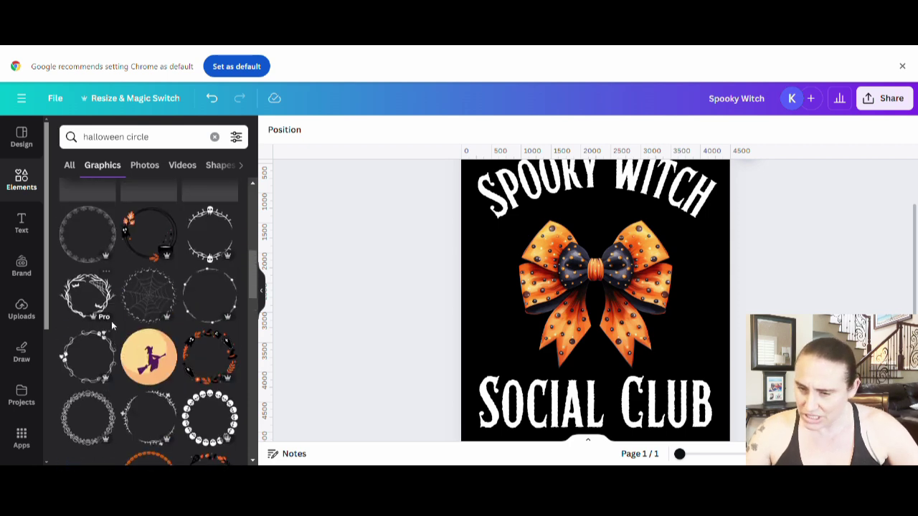
- Add the skull ring, make it white, rotate it 90°, and enlarge it around the bow
click(214, 242)
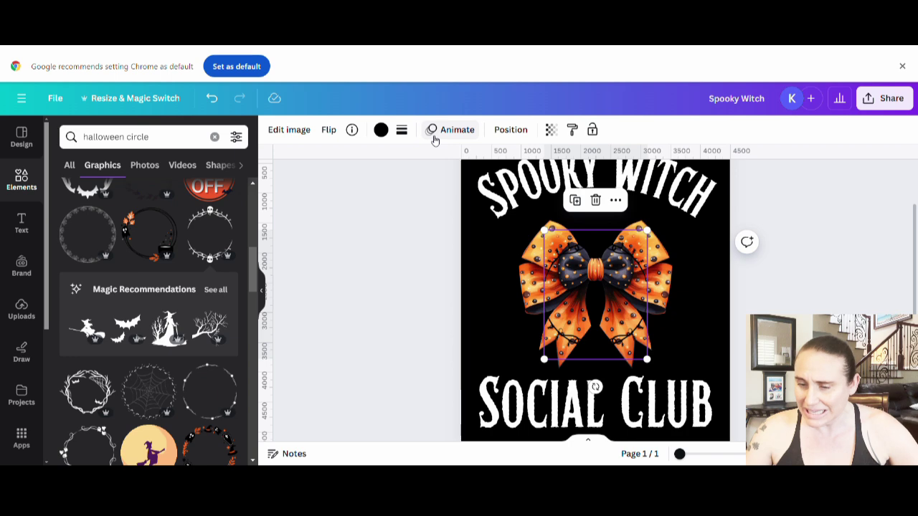
click(381, 130)
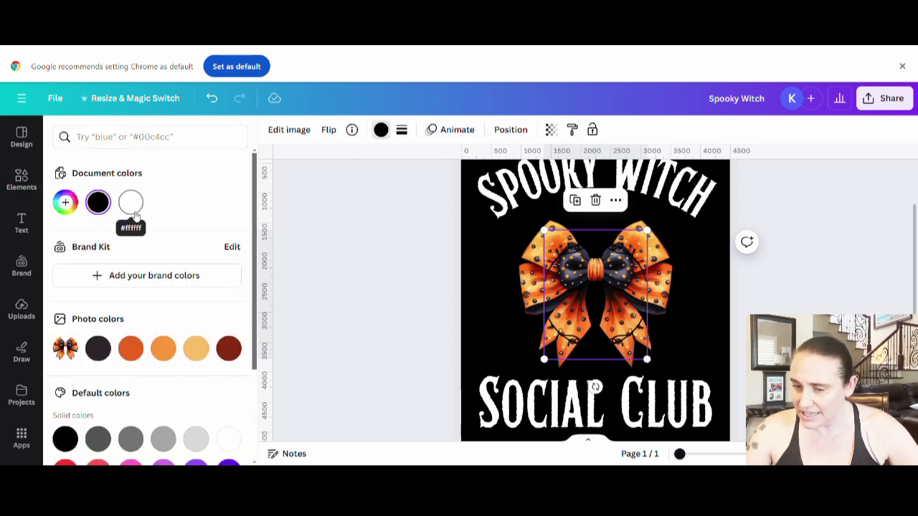
click(131, 202)
drag(595, 387, 539, 304)
drag(661, 244, 779, 220)
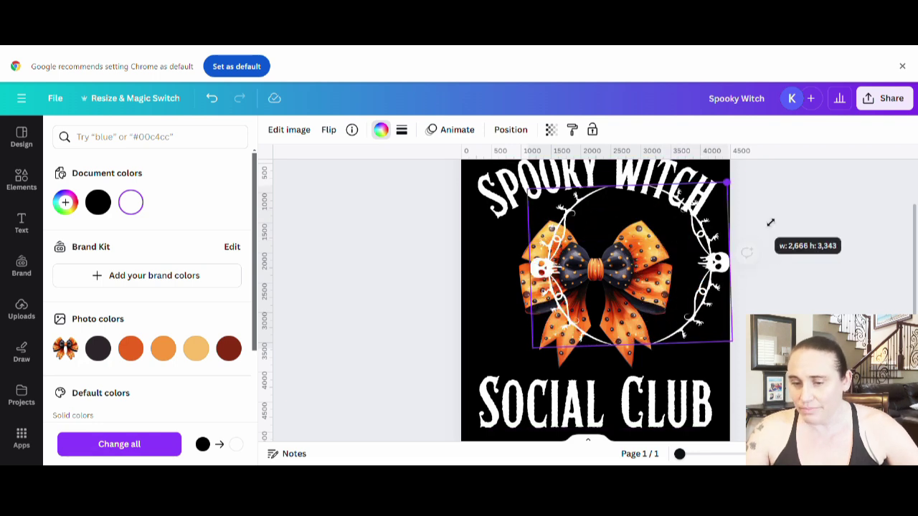
drag(678, 337, 667, 352)
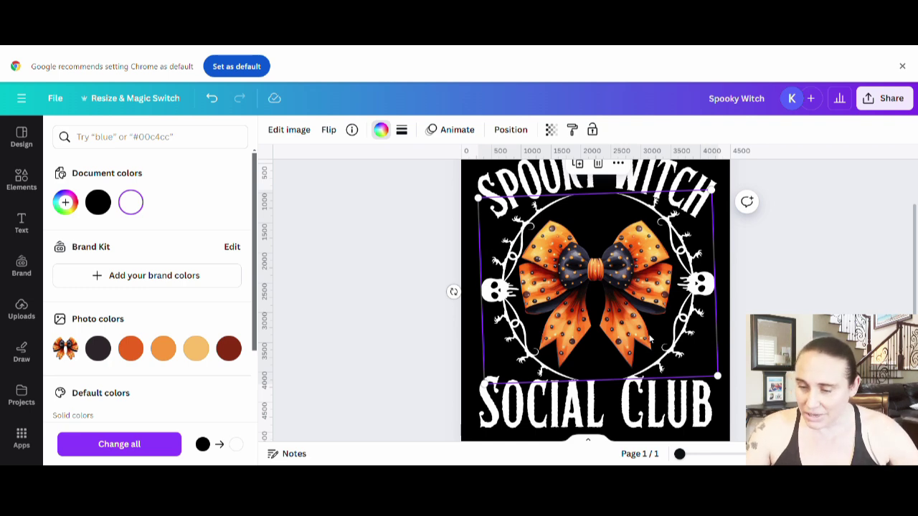
- Crop one wreath copy to its left half and the other to its right half
click(650, 340)
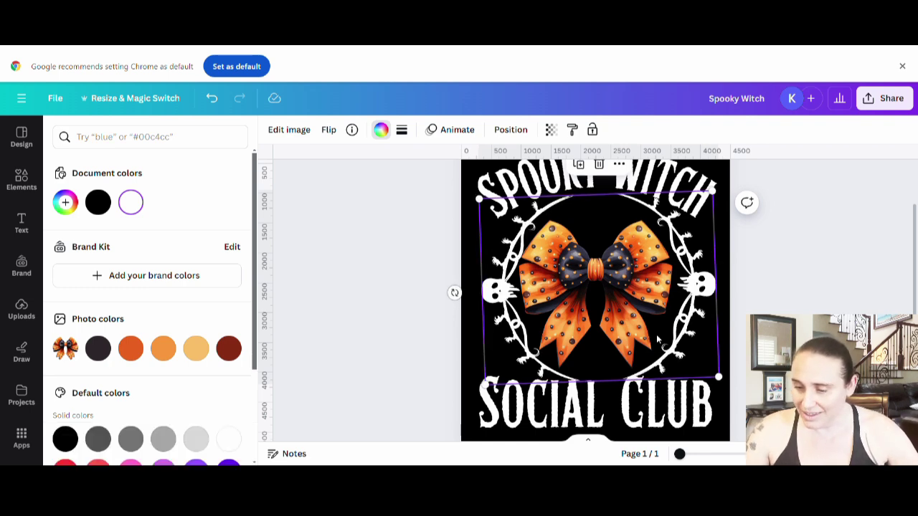
double_click(657, 340)
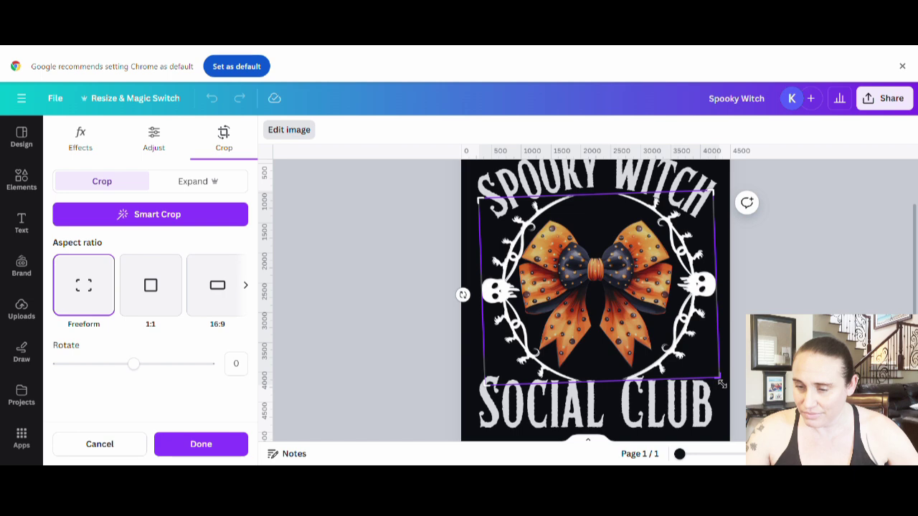
drag(721, 384, 611, 395)
click(699, 348)
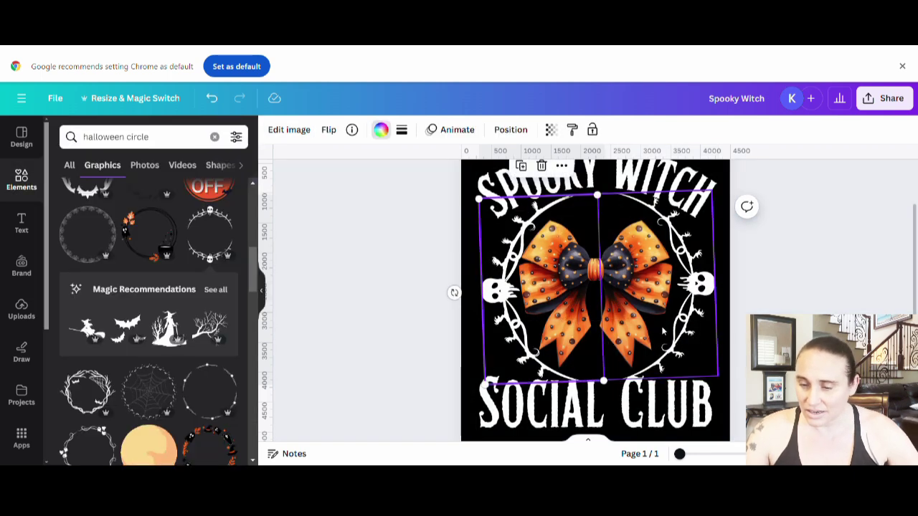
double_click(526, 375)
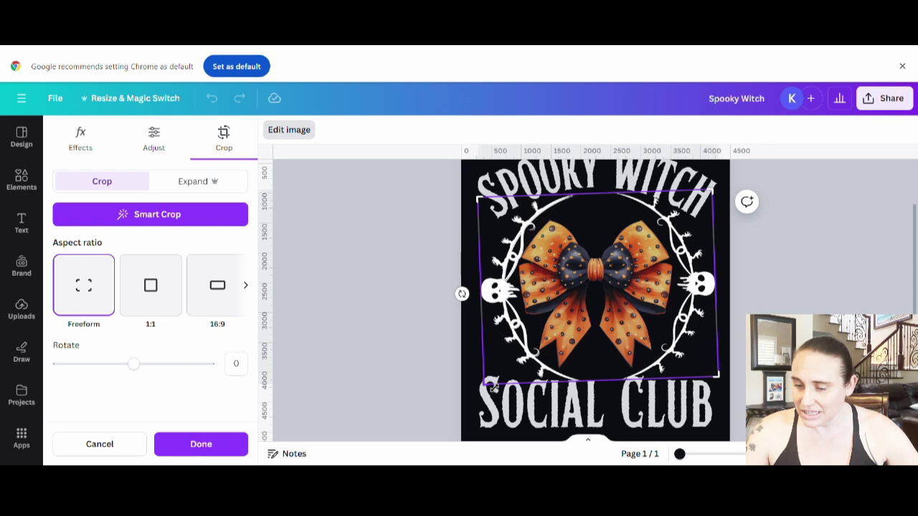
drag(492, 391, 604, 408)
click(603, 336)
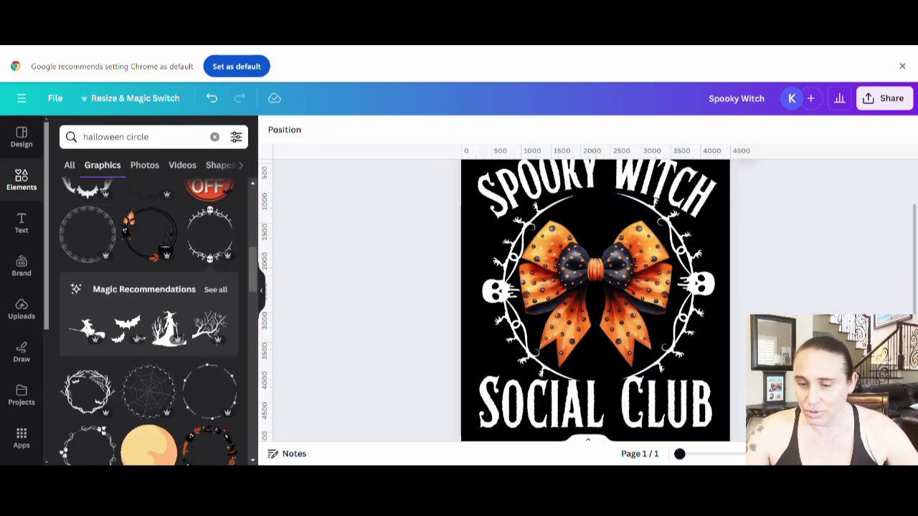
- Shrink both wreath halves and place them level on either side of the bow
drag(531, 336, 500, 338)
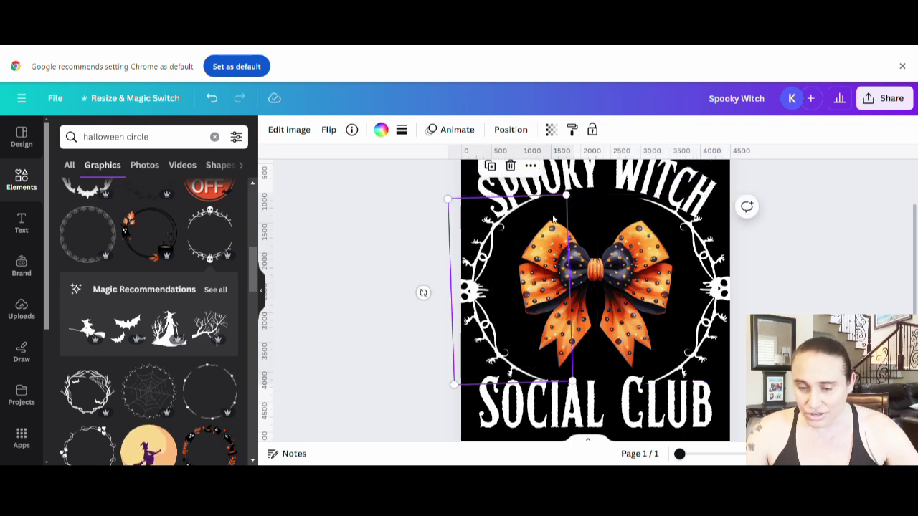
drag(565, 199, 548, 238)
drag(492, 320, 508, 301)
click(694, 319)
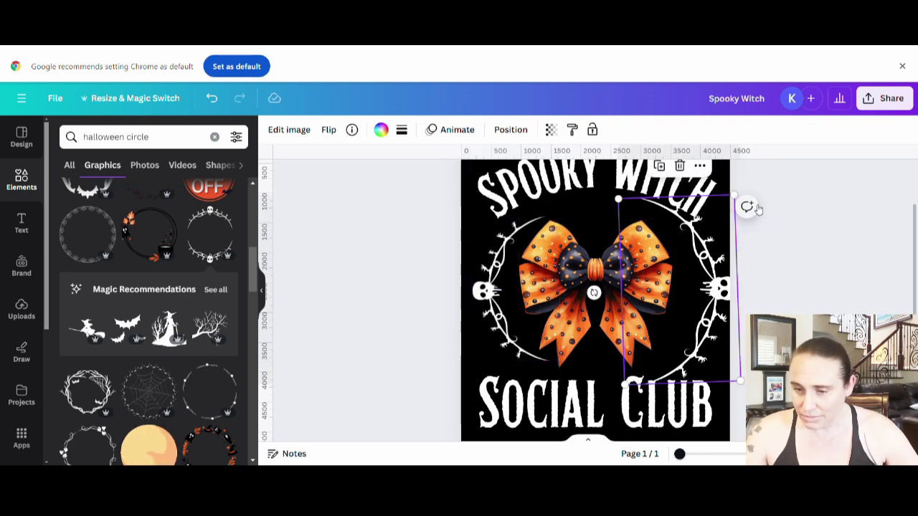
drag(733, 196, 721, 217)
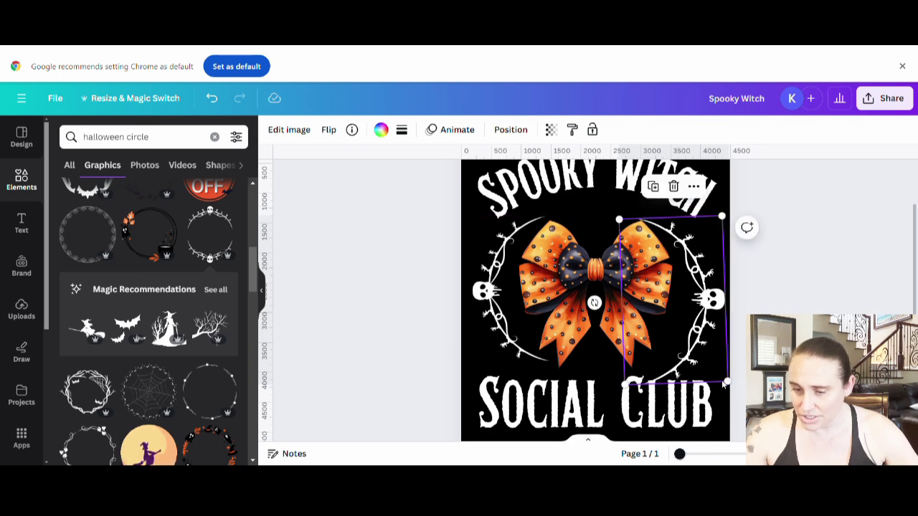
drag(735, 387, 721, 367)
drag(701, 338, 709, 332)
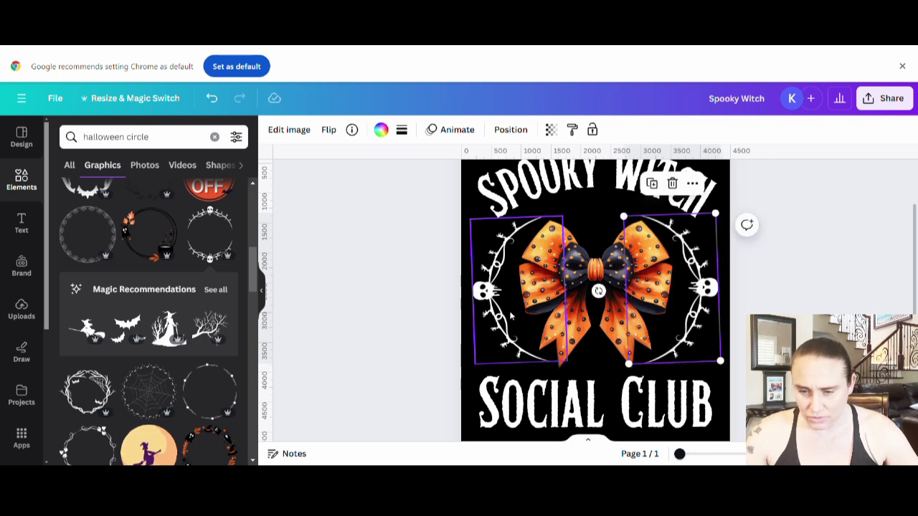
- Shrink the bow and recentre it between the wreath halves
click(613, 323)
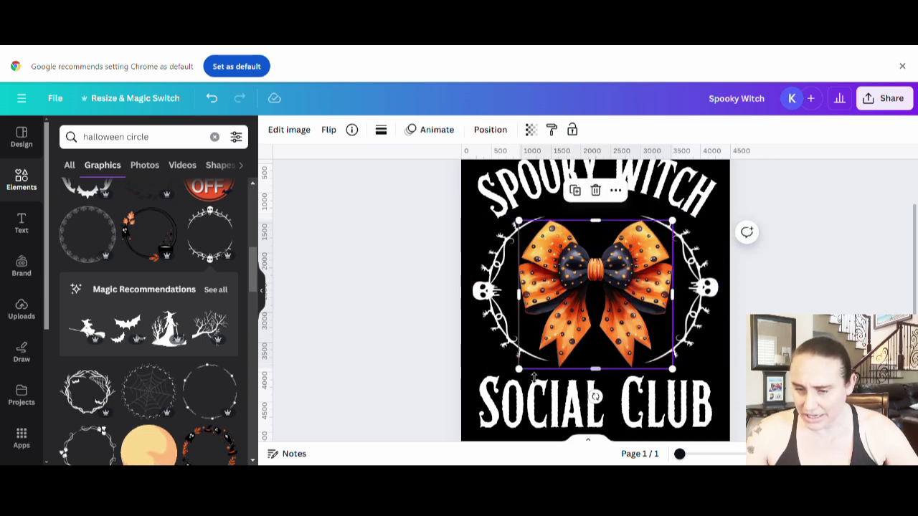
drag(520, 370, 533, 355)
drag(617, 307, 616, 310)
- Nudge the SOCIAL CLUB text onto the page's centre line and review the design
click(703, 183)
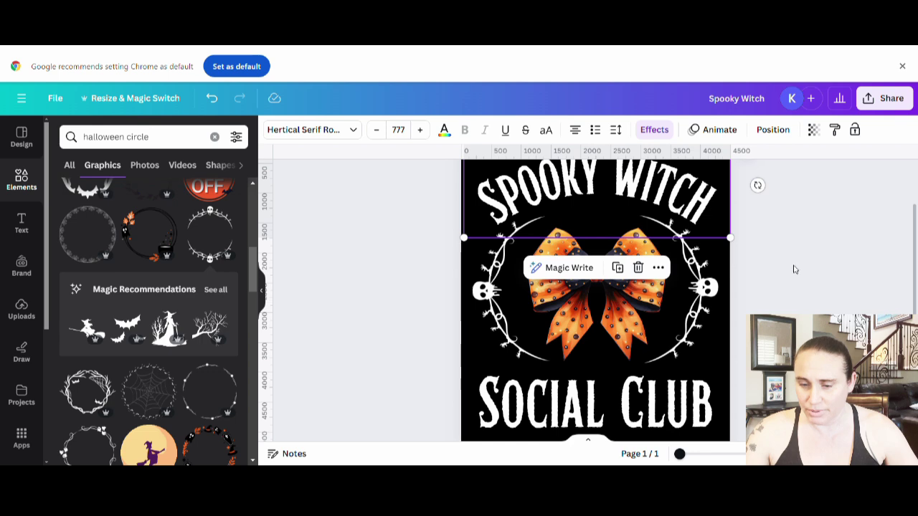
click(756, 182)
click(683, 410)
drag(683, 410, 680, 410)
click(835, 279)
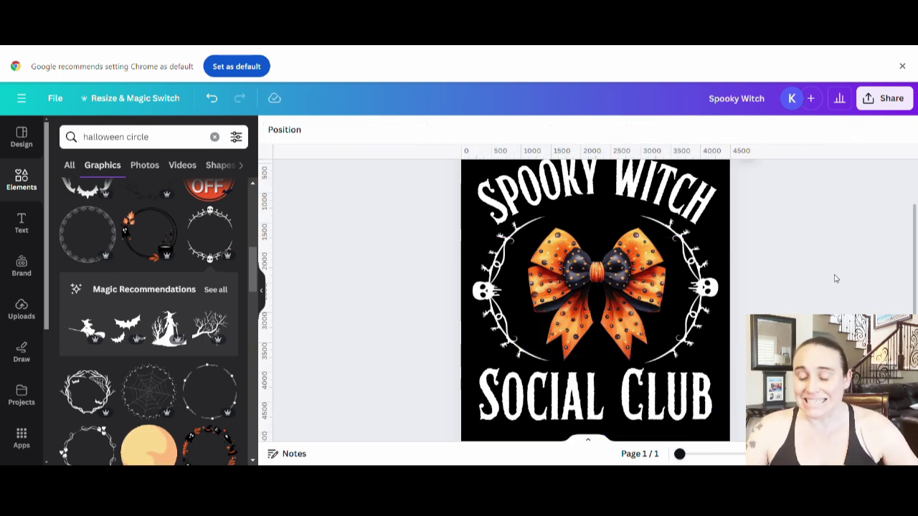
scroll(838, 307, up, 2)
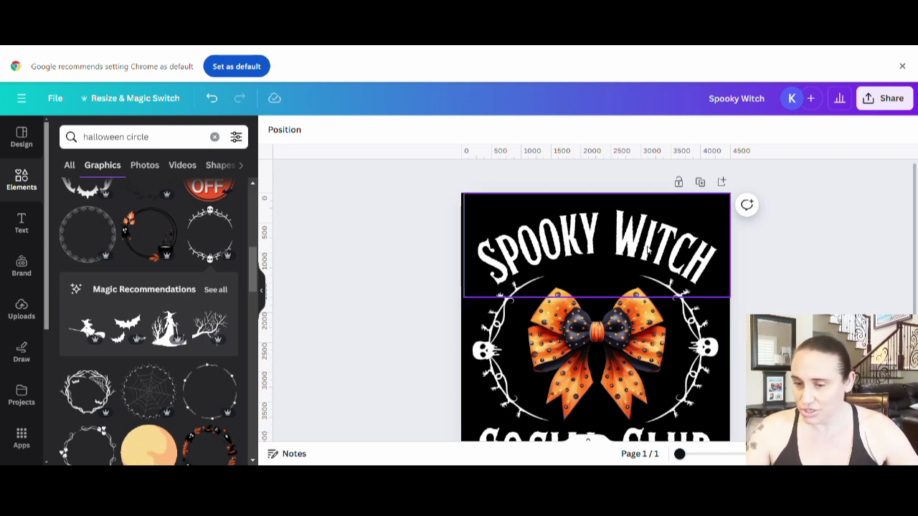
scroll(550, 206, down, 2)
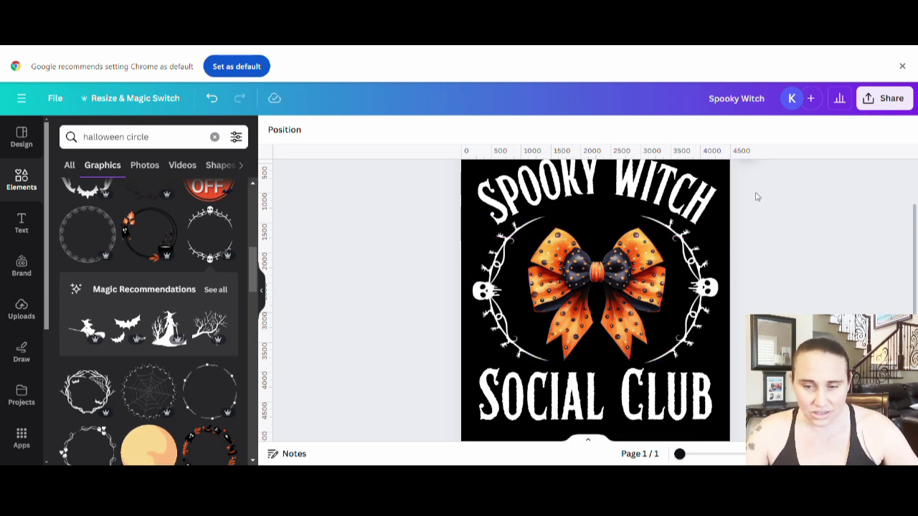
- Make the SPOOKY WITCH and SOCIAL CLUB text orange
click(694, 203)
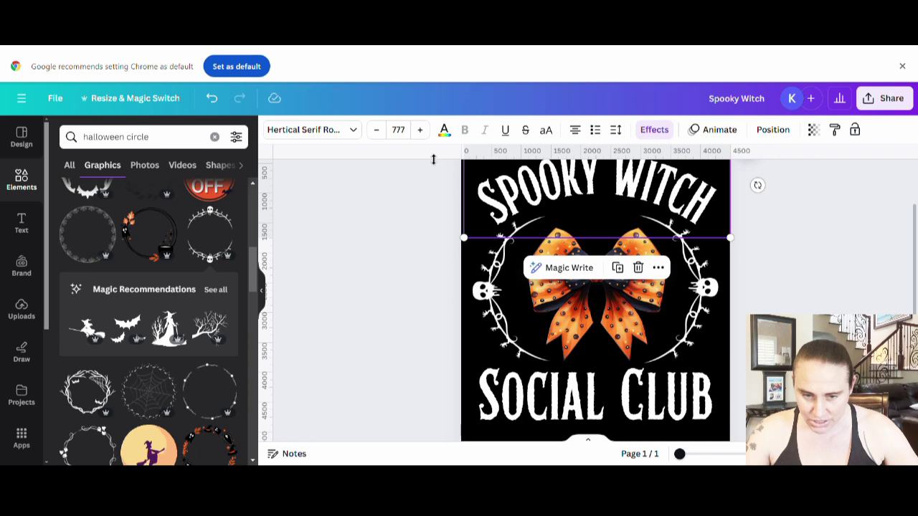
click(444, 130)
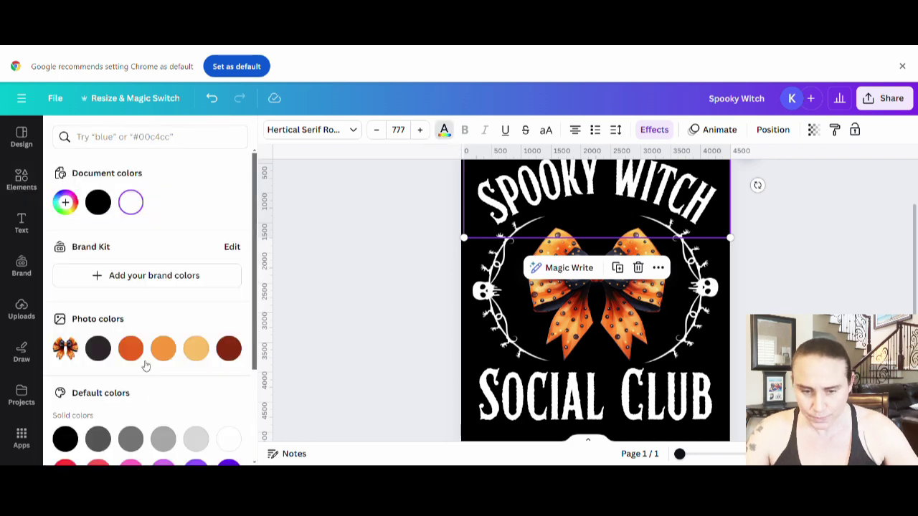
click(163, 349)
click(491, 412)
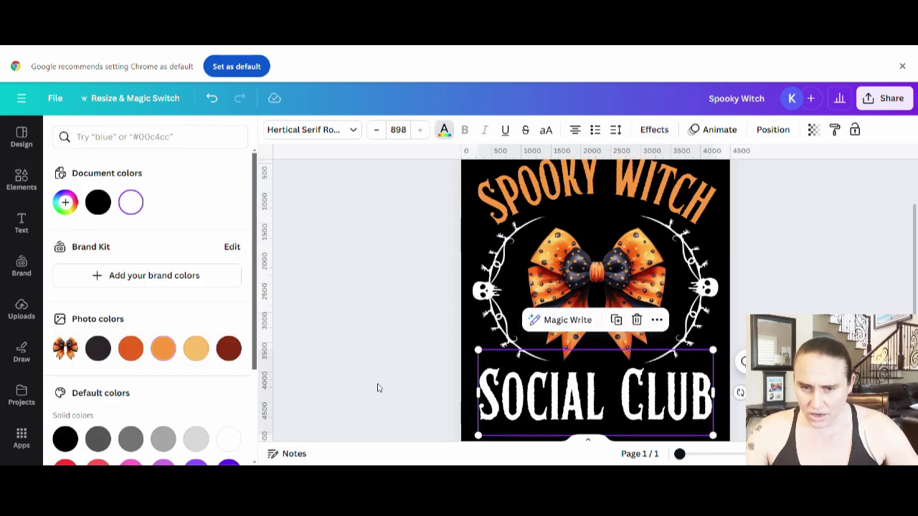
click(170, 353)
- Recolour the left and right skull-wreath halves orange
click(485, 314)
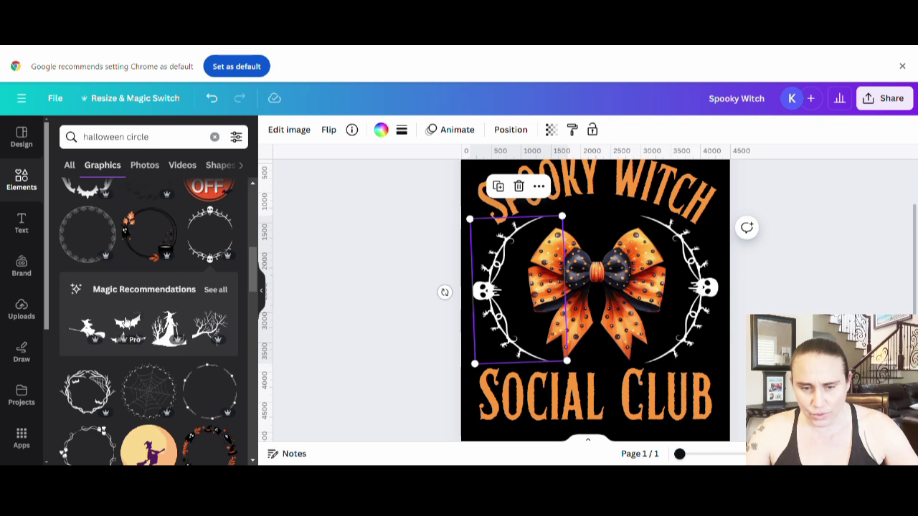
click(378, 132)
click(131, 201)
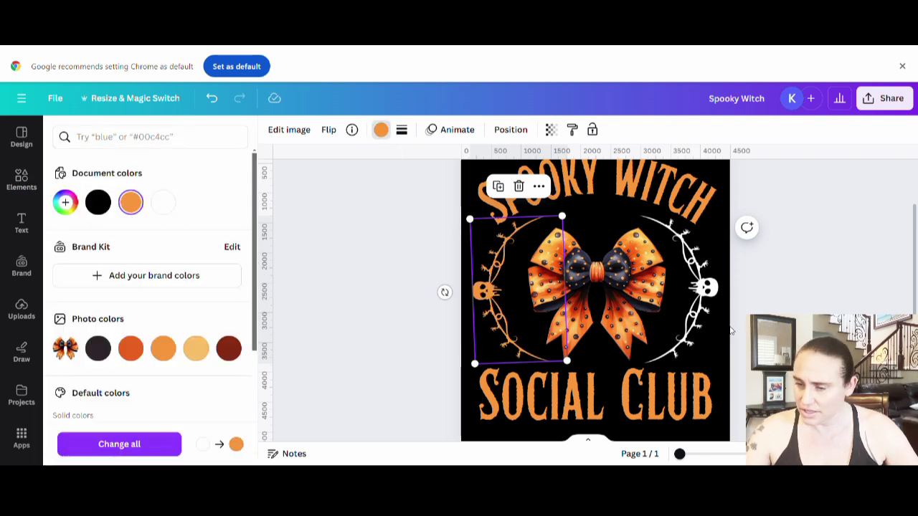
click(714, 327)
click(131, 202)
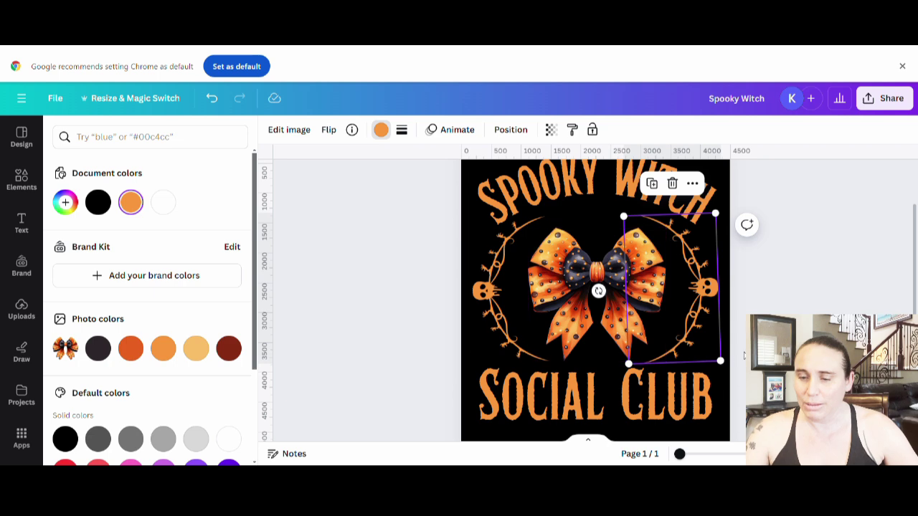
click(734, 323)
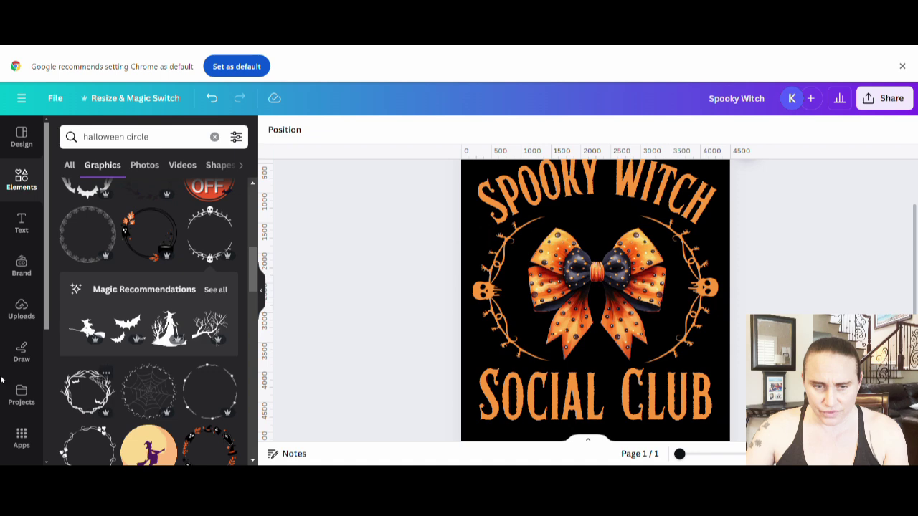
- Start a new graphics search and scroll through the Halloween graphics results
scroll(118, 204, up, 3)
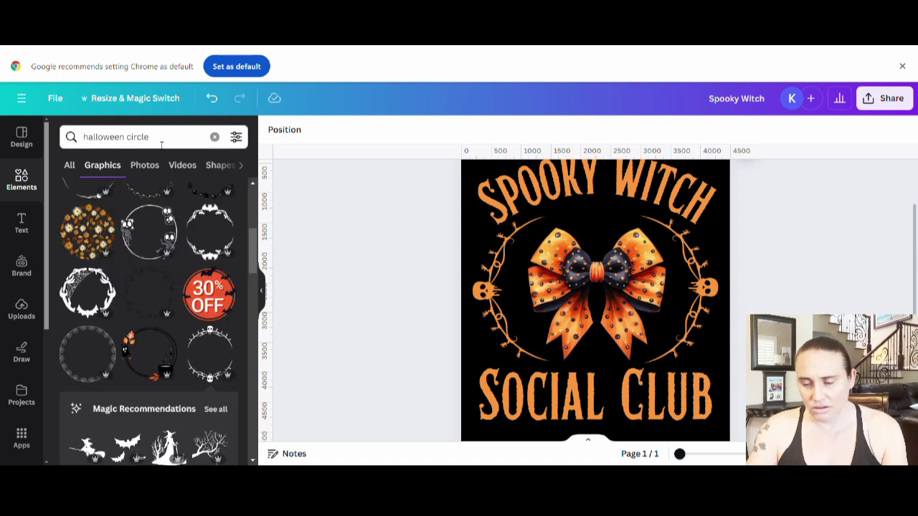
click(164, 137)
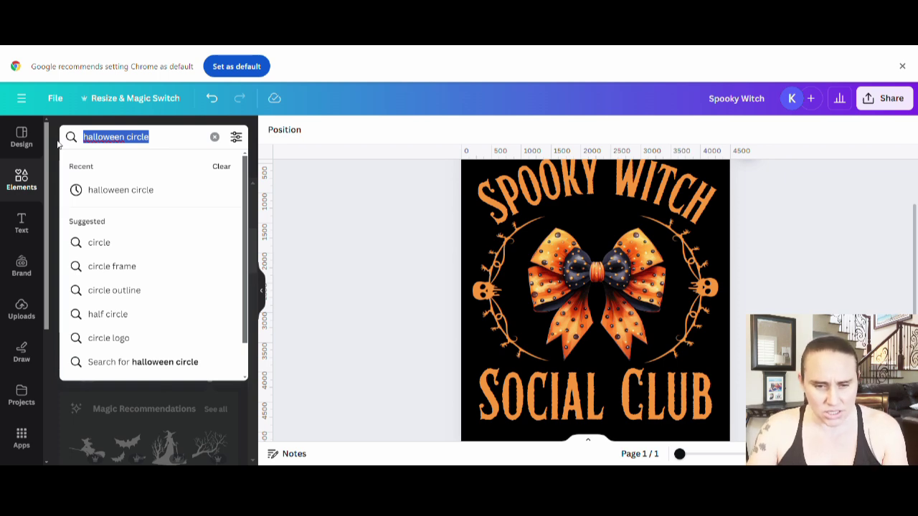
text(ret)
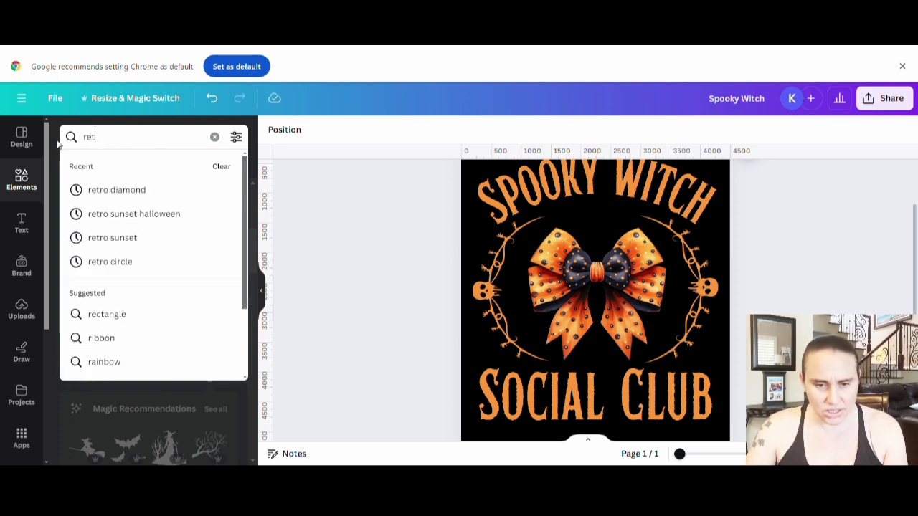
click(132, 189)
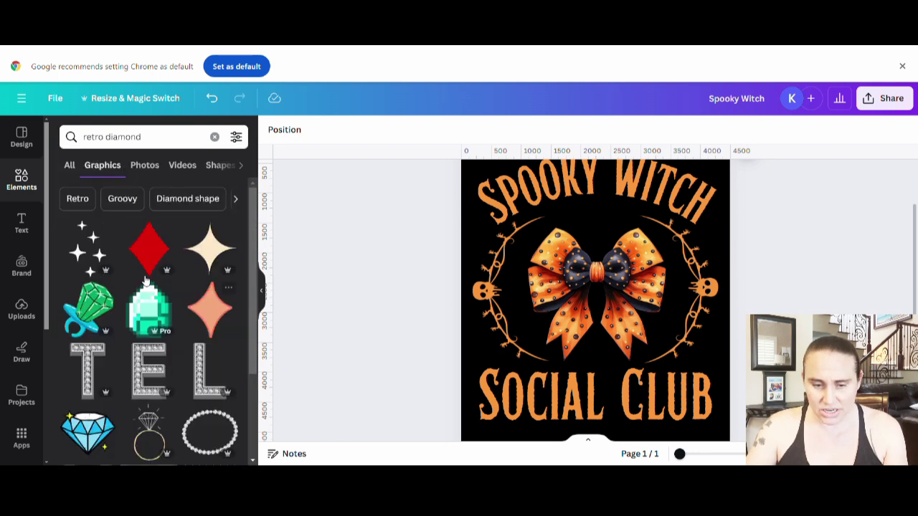
scroll(215, 223, down, 3)
scroll(215, 223, down, 2)
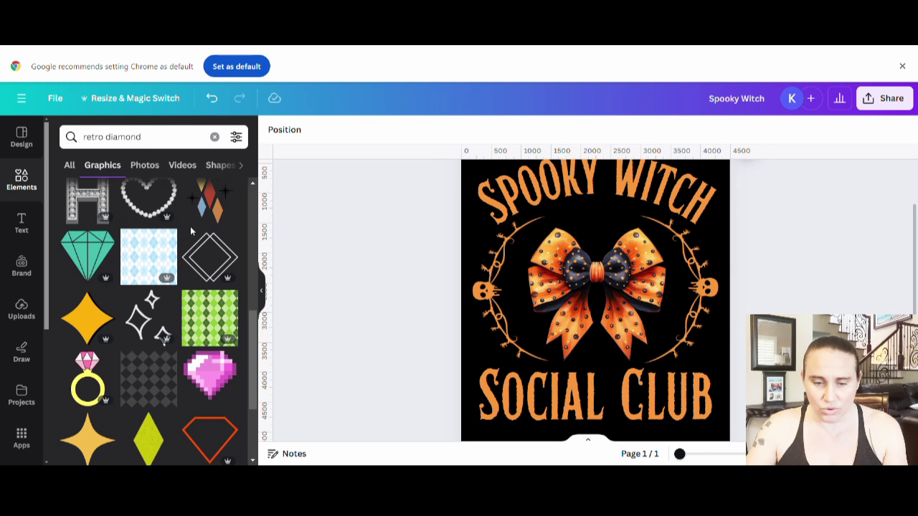
scroll(192, 237, down, 3)
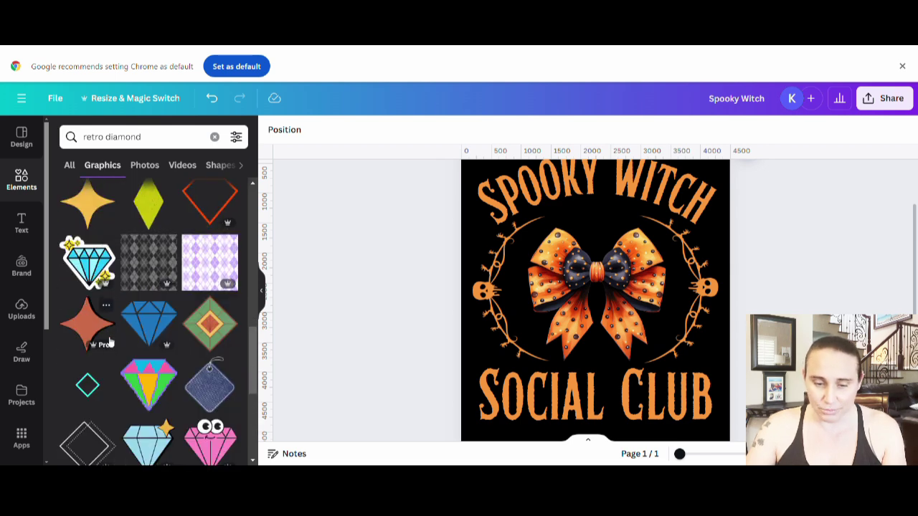
scroll(125, 329, down, 4)
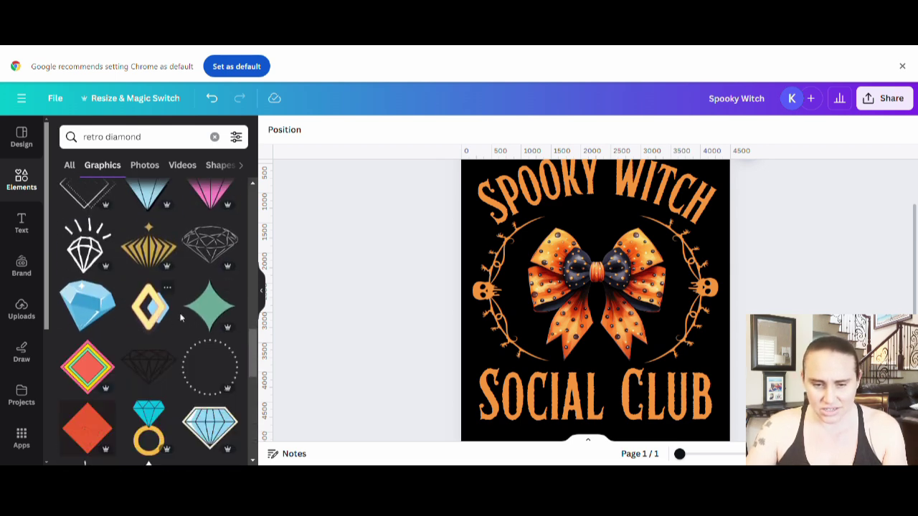
scroll(215, 316, down, 3)
scroll(208, 249, down, 5)
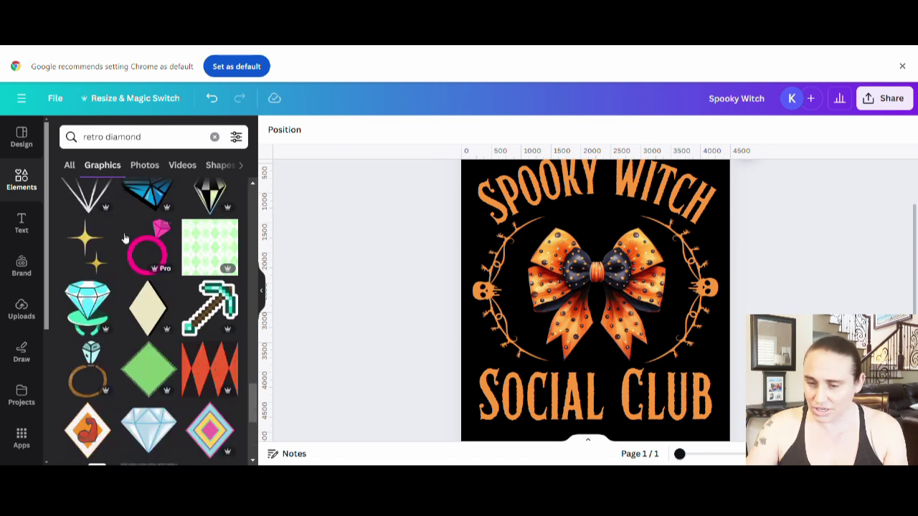
- Try a sparkle graphic, delete it again, and keep browsing the results
click(85, 249)
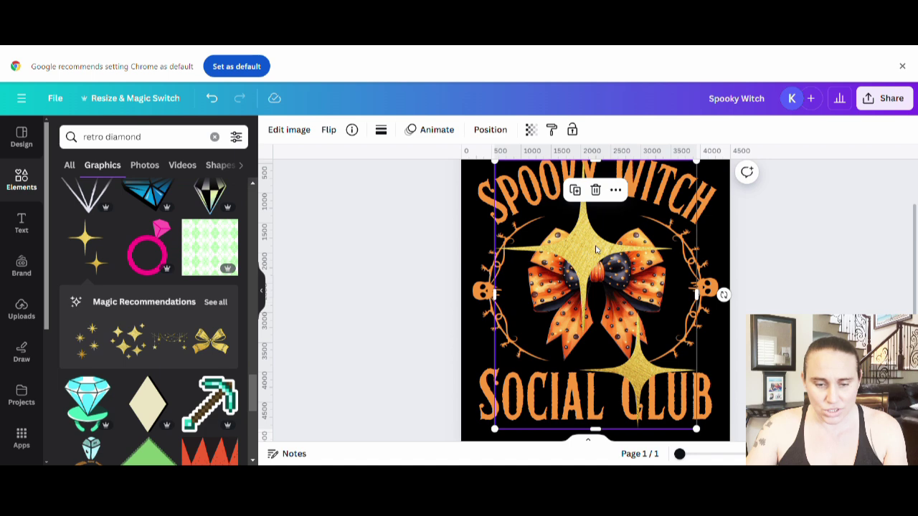
key(Delete)
scroll(159, 259, down, 3)
scroll(160, 259, down, 5)
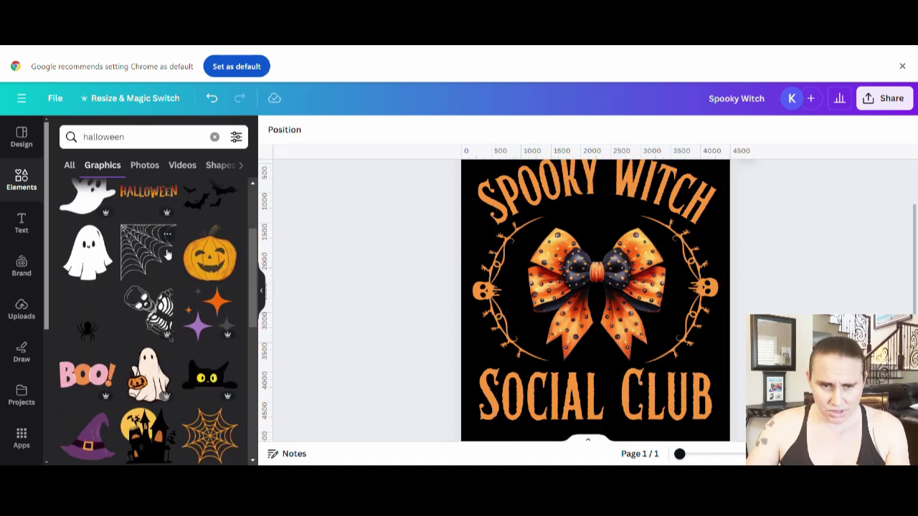
scroll(167, 254, up, 3)
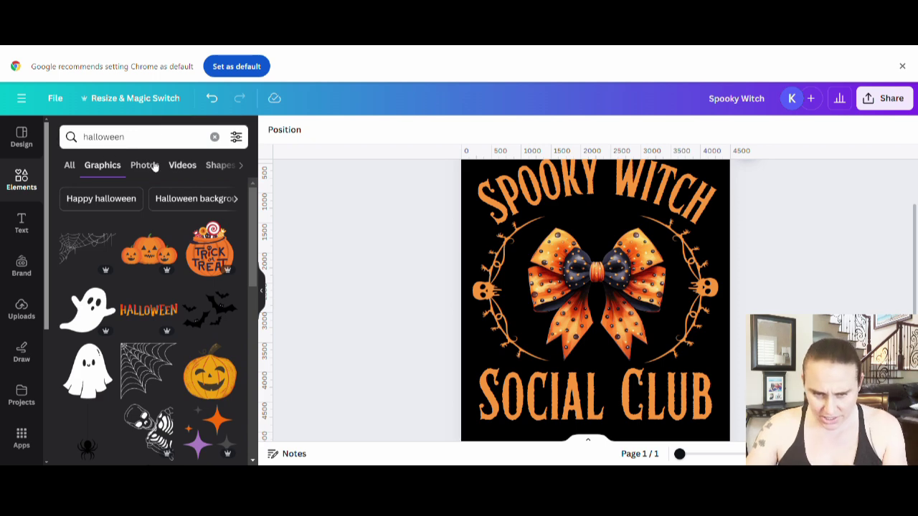
scroll(169, 219, down, 3)
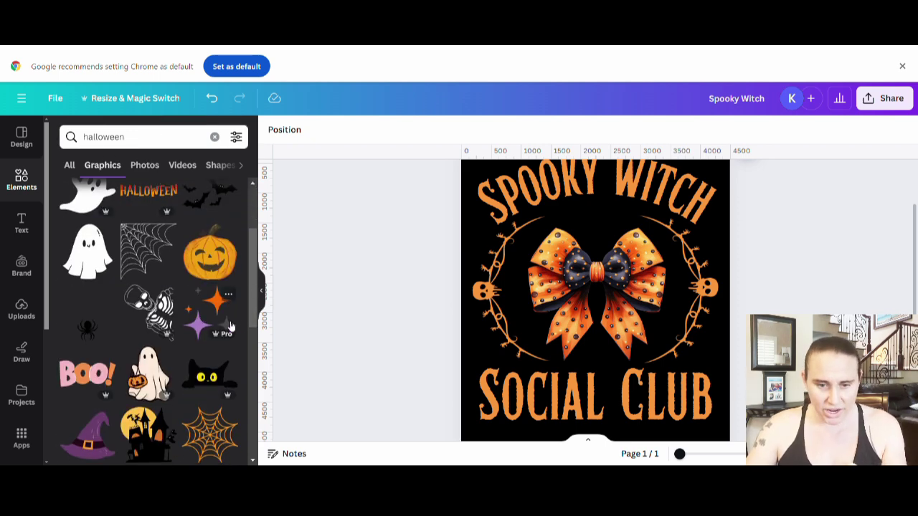
scroll(144, 287, up, 3)
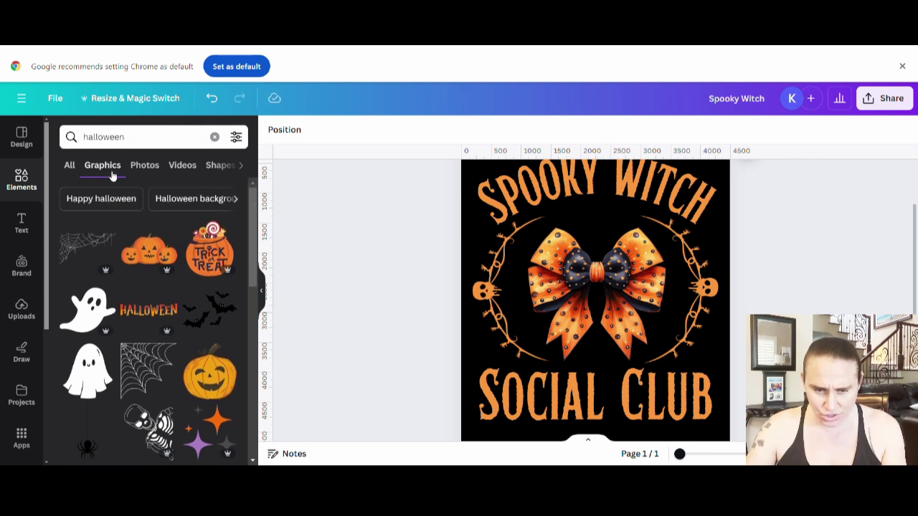
scroll(172, 260, down, 4)
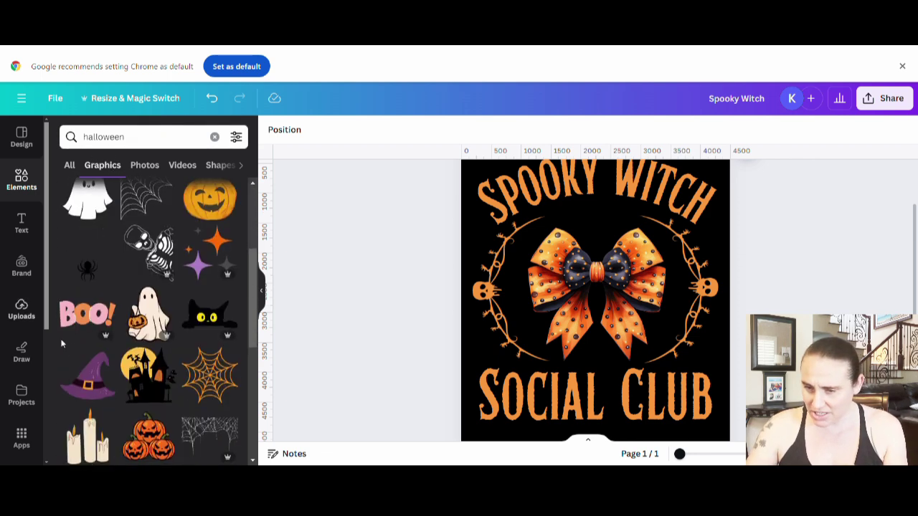
- Add the sparkle graphic, turn its grey star light orange, and shrink it below the bow
click(204, 262)
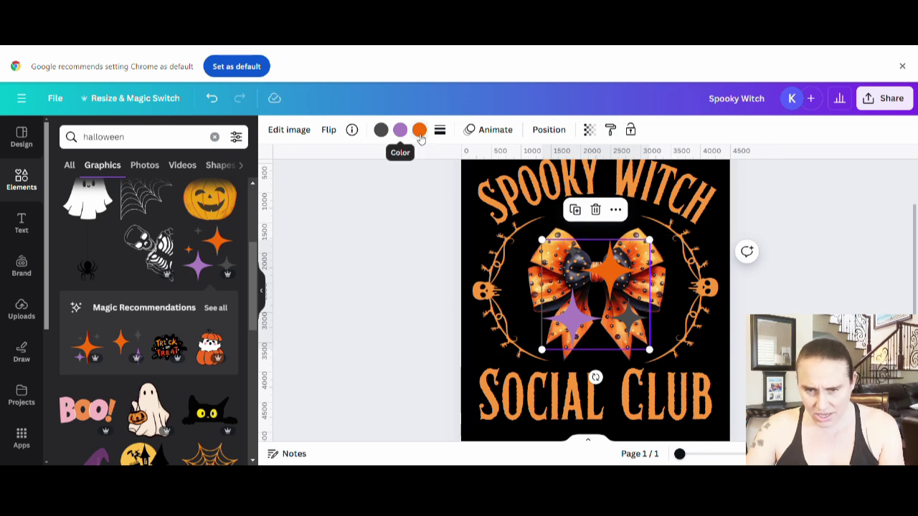
click(381, 130)
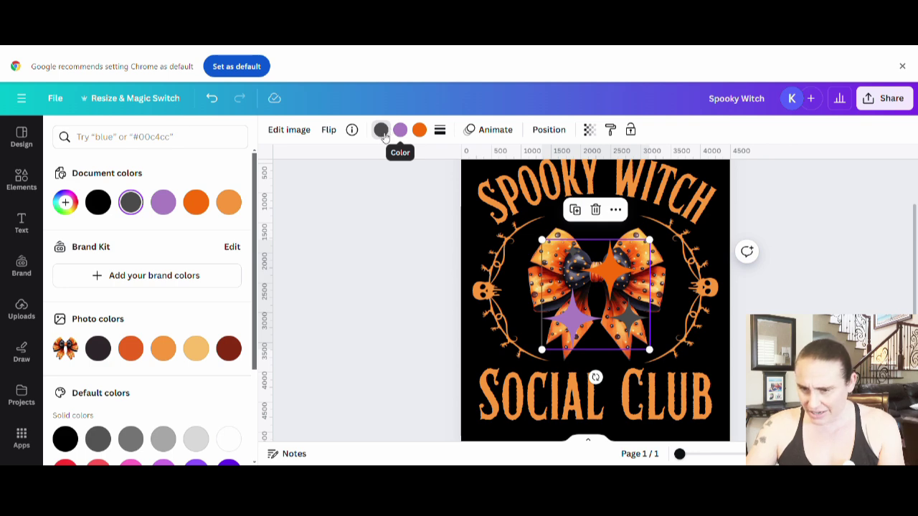
click(231, 203)
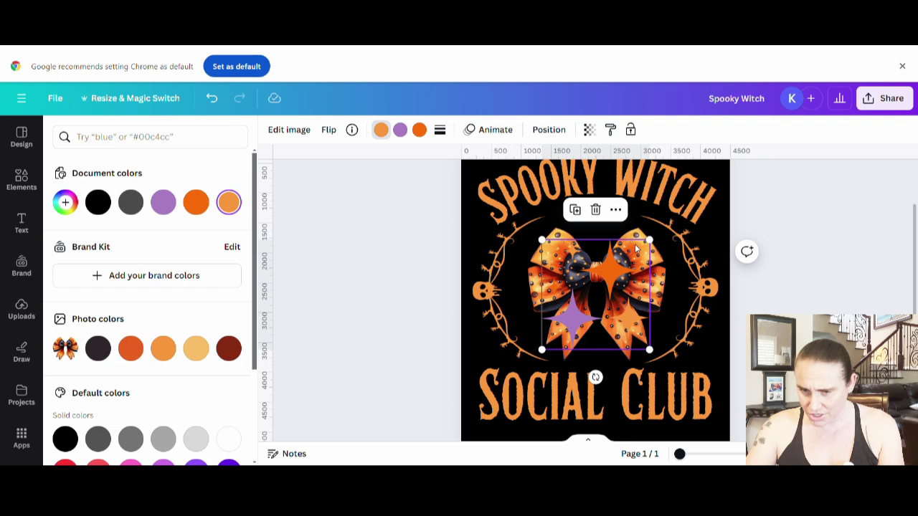
drag(657, 244, 607, 362)
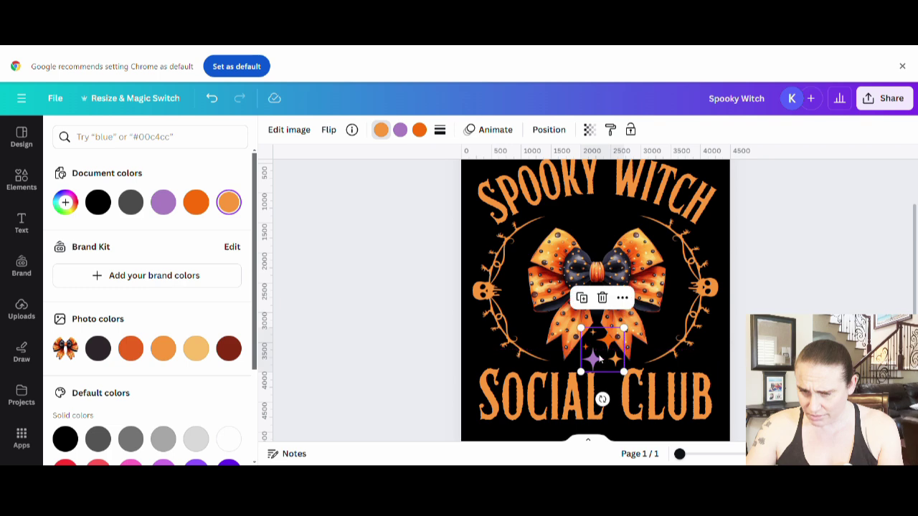
drag(624, 330, 597, 350)
click(394, 343)
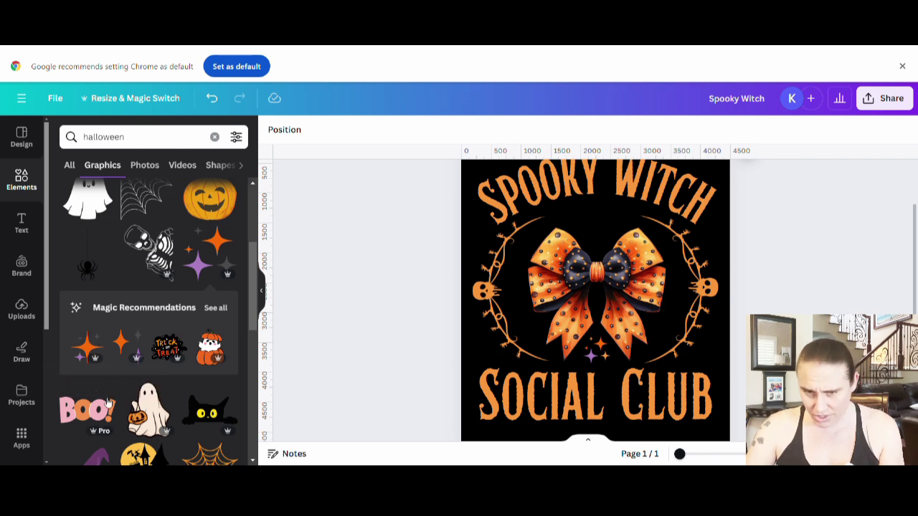
- Add another sparkle, make its grey star light orange, and shrink it at the bow's lower left
click(95, 355)
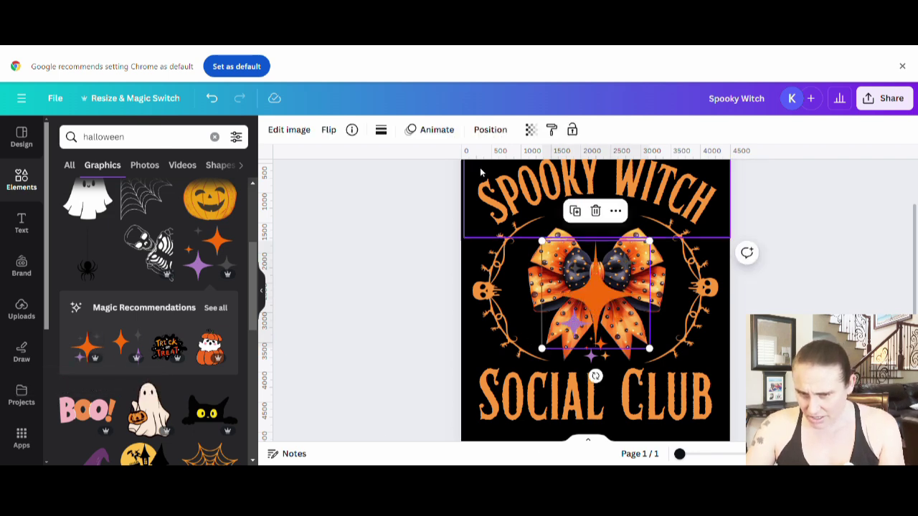
drag(599, 301, 576, 283)
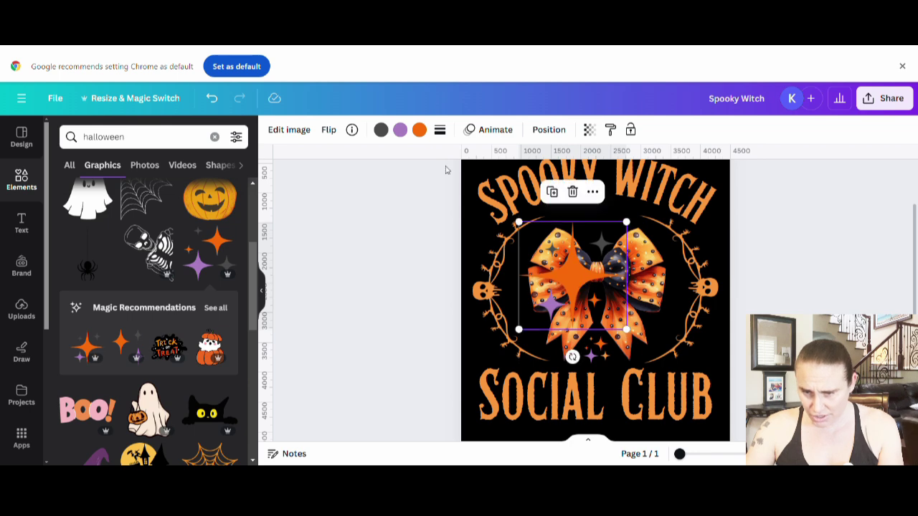
click(381, 131)
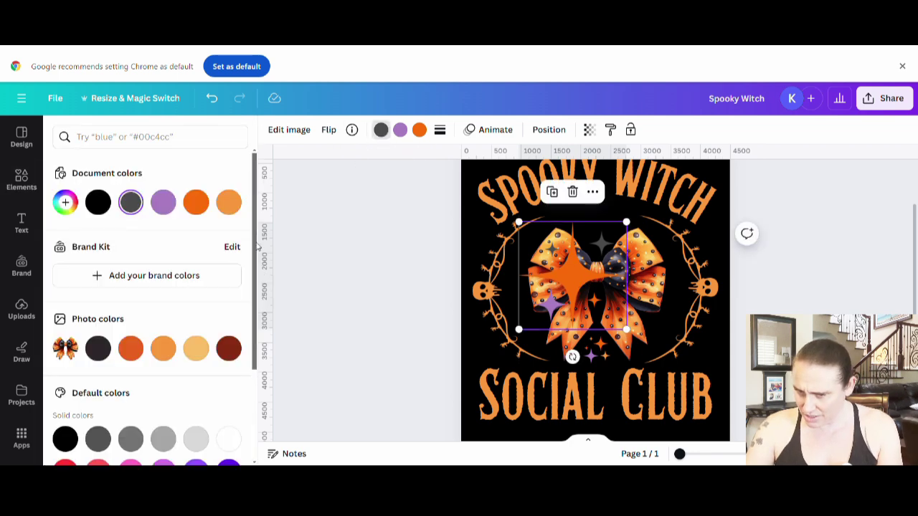
click(229, 203)
drag(626, 223, 529, 330)
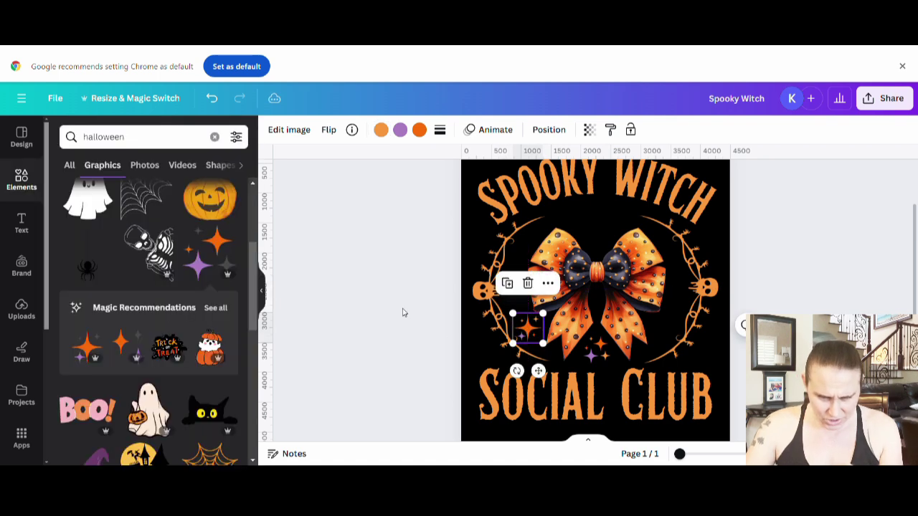
click(341, 313)
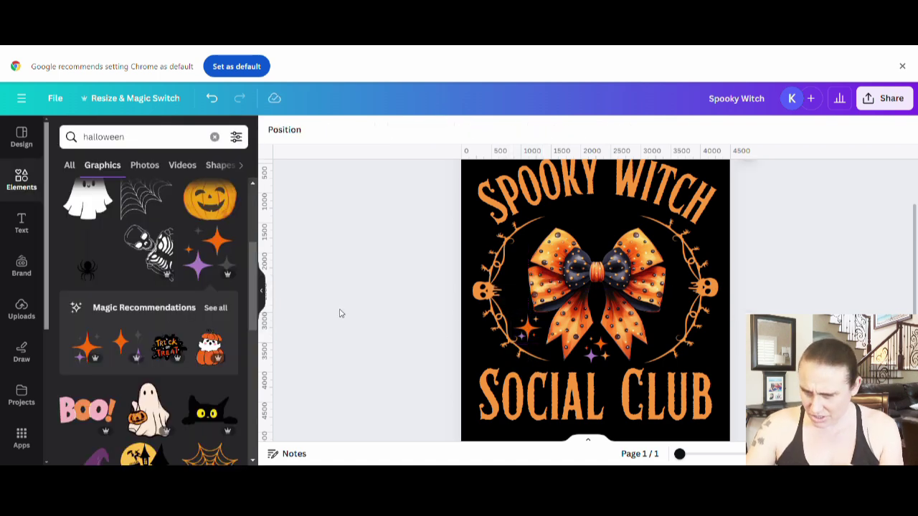
click(125, 347)
drag(674, 359, 639, 372)
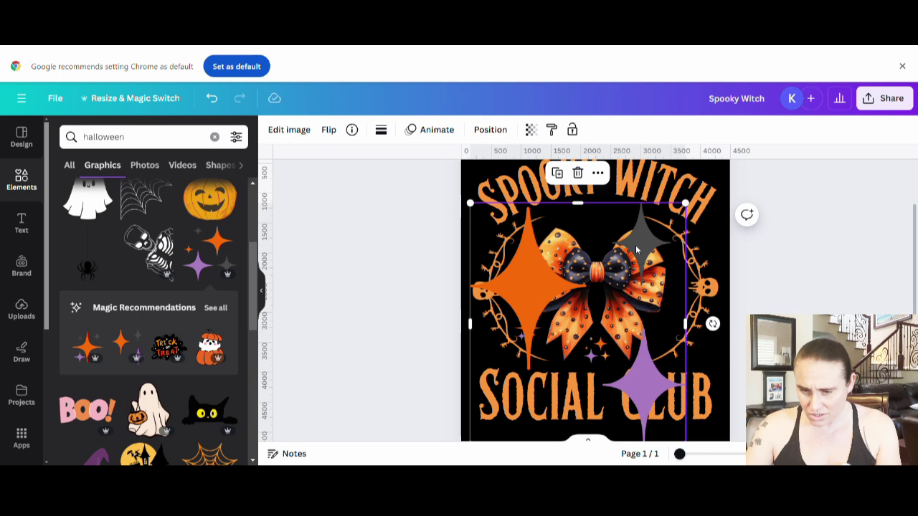
drag(628, 280, 629, 247)
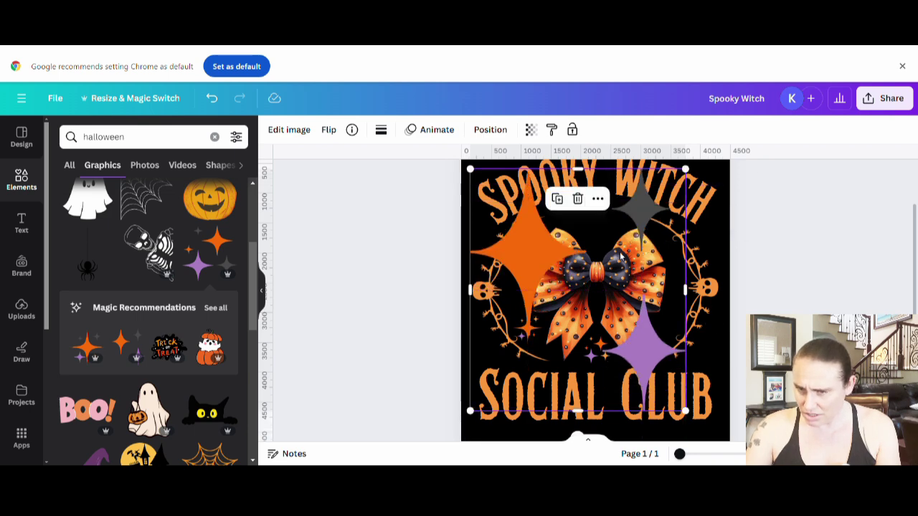
drag(471, 407, 685, 287)
drag(640, 221, 641, 293)
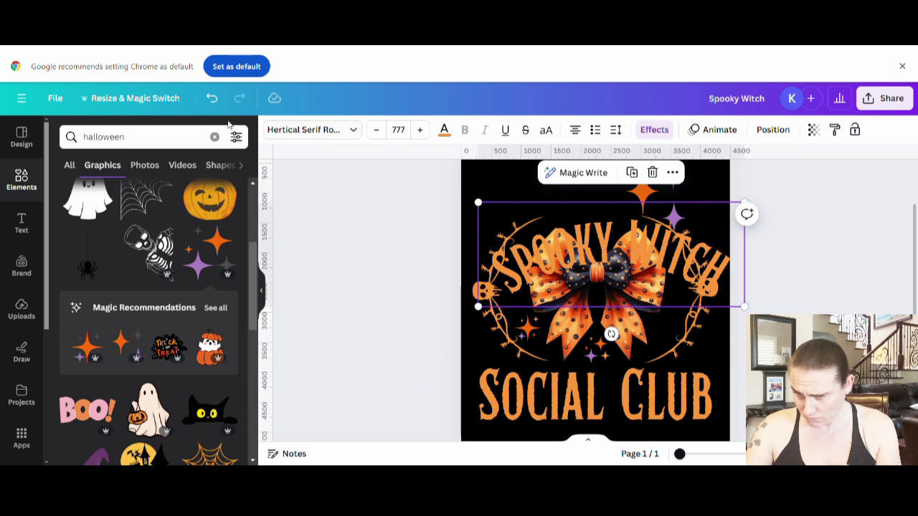
click(211, 98)
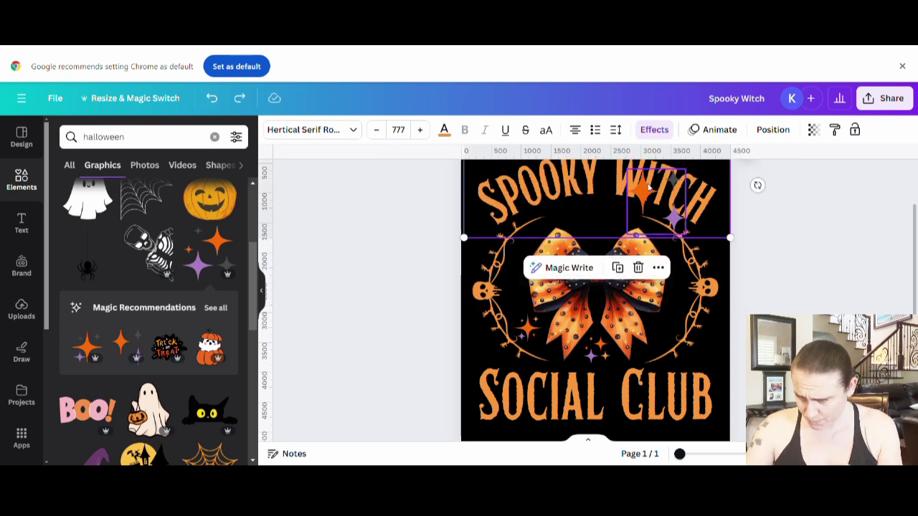
drag(645, 197, 652, 327)
key(ctrl+z)
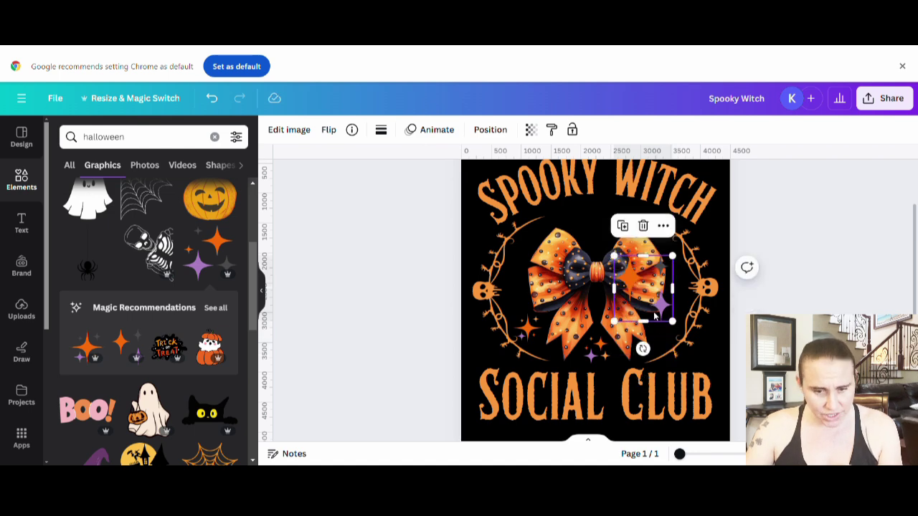
key(Delete)
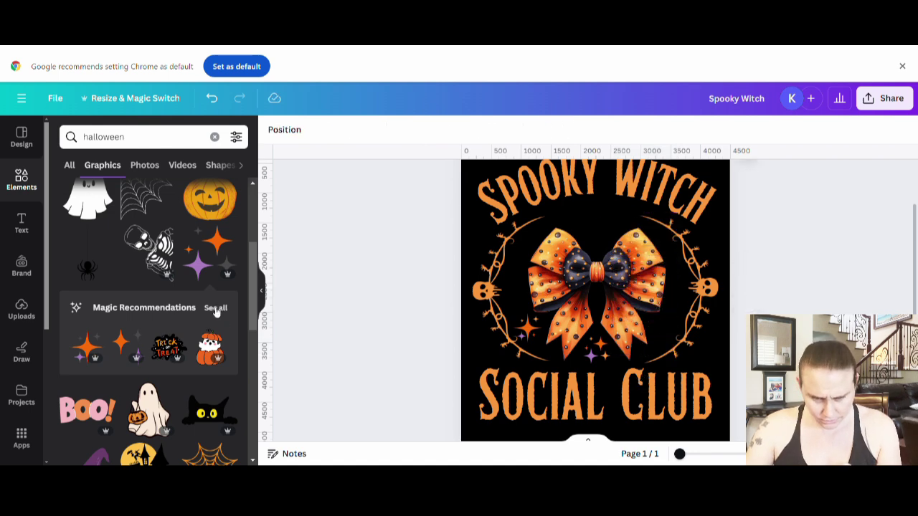
- Show all Magic Recommendations for the sparkles and scroll through the list
click(216, 308)
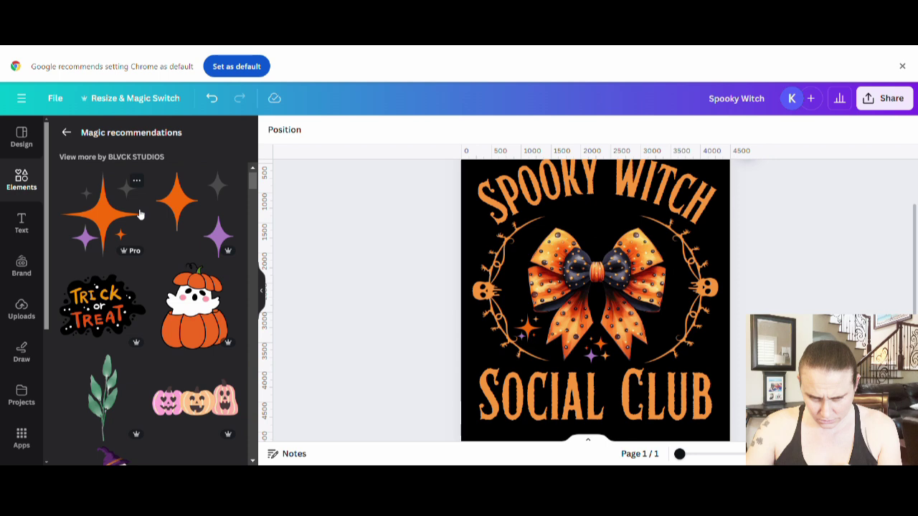
scroll(140, 213, down, 5)
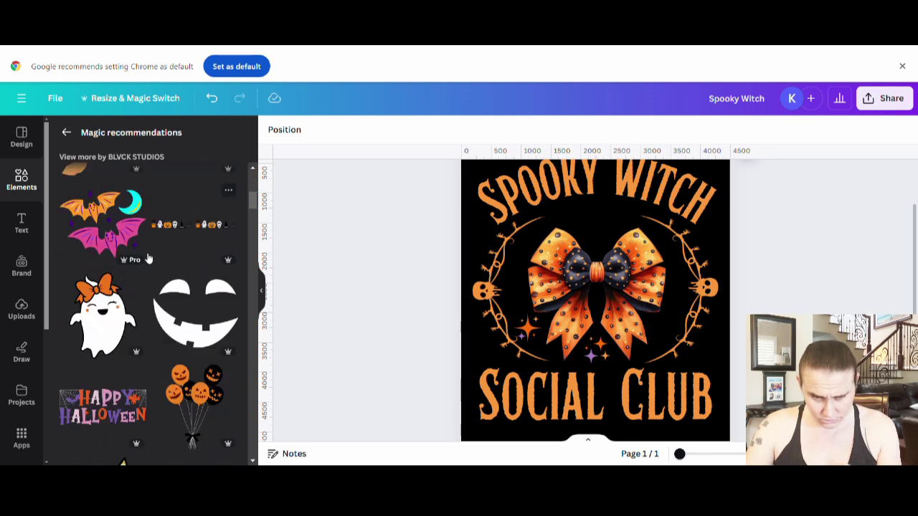
scroll(162, 309, down, 7)
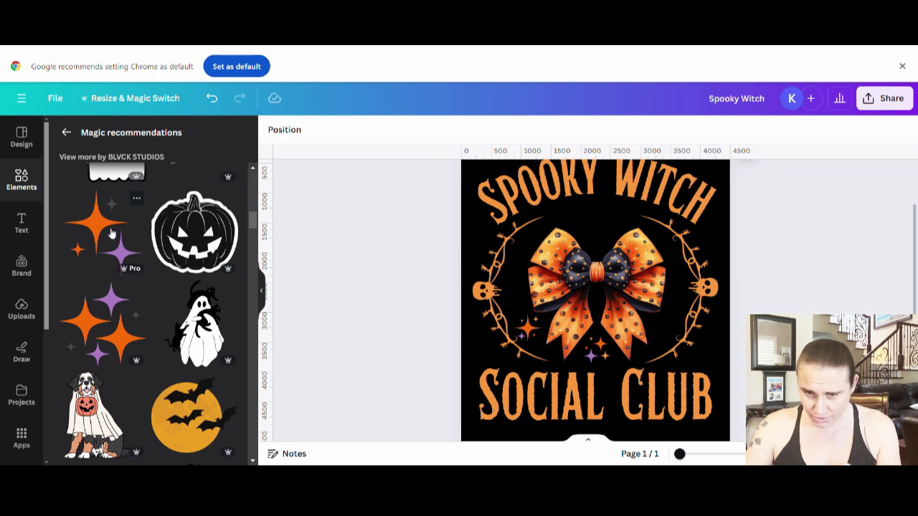
- Add a third sparkle, make its grey star light orange, and shrink it beside the bow's right side
click(111, 234)
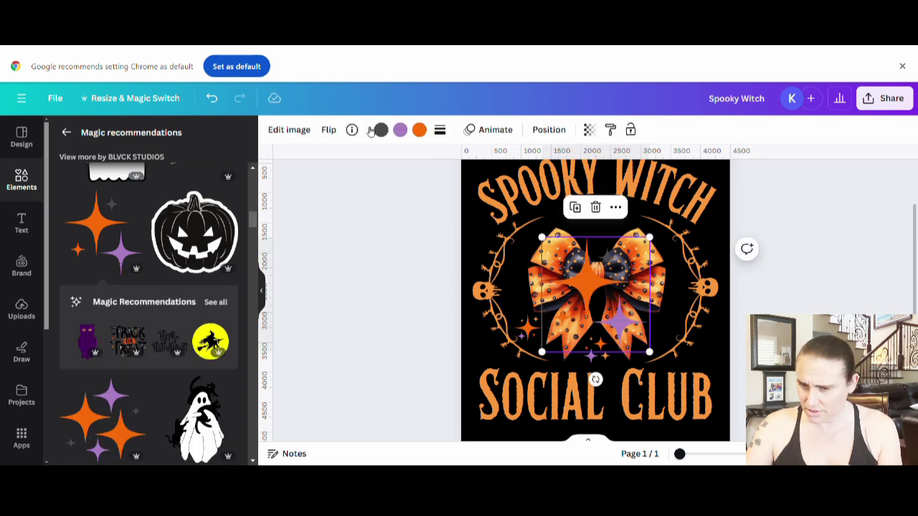
click(380, 129)
click(229, 202)
drag(542, 352, 675, 331)
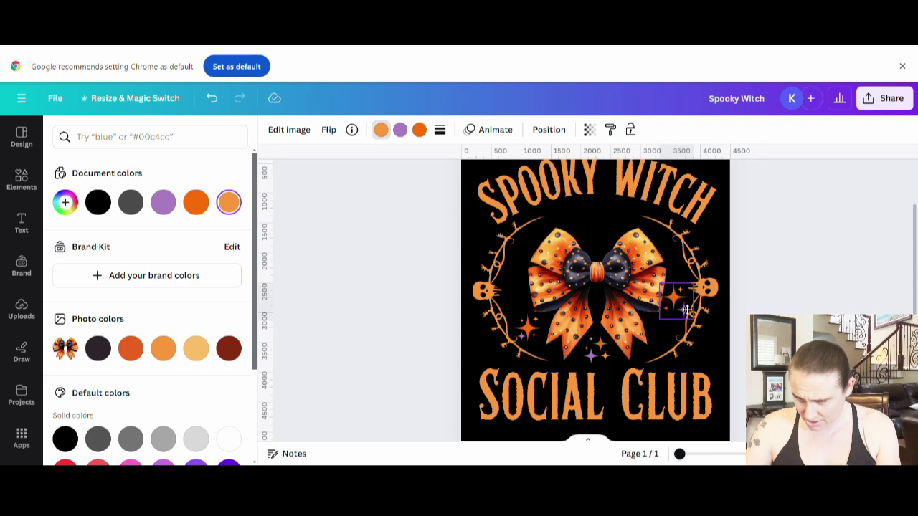
key(Escape)
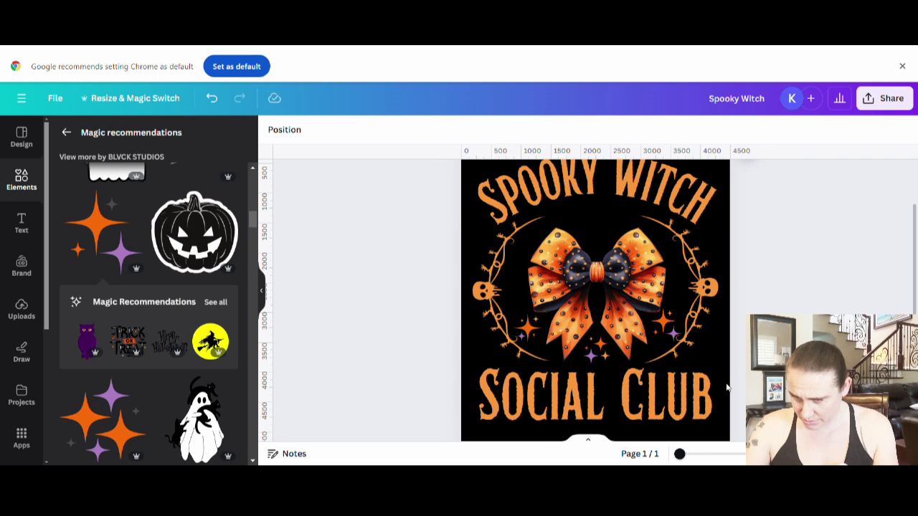
click(671, 334)
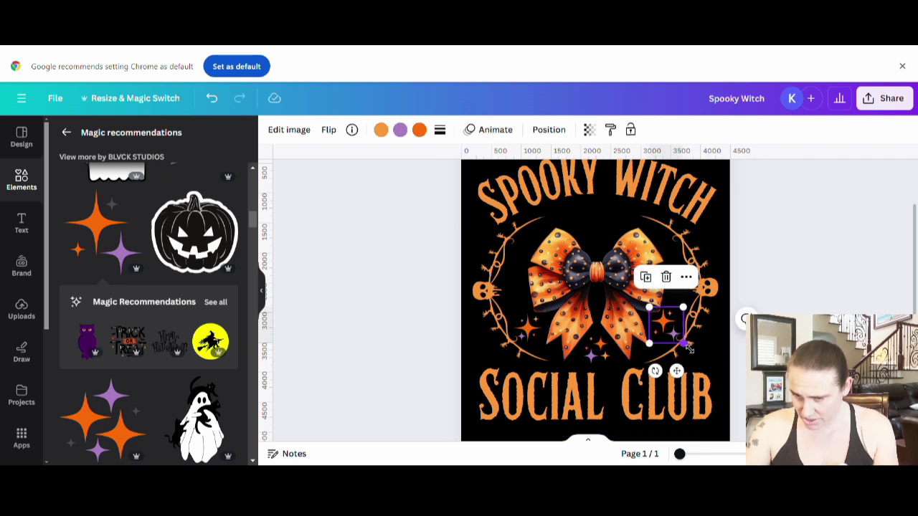
drag(671, 333, 670, 335)
click(845, 298)
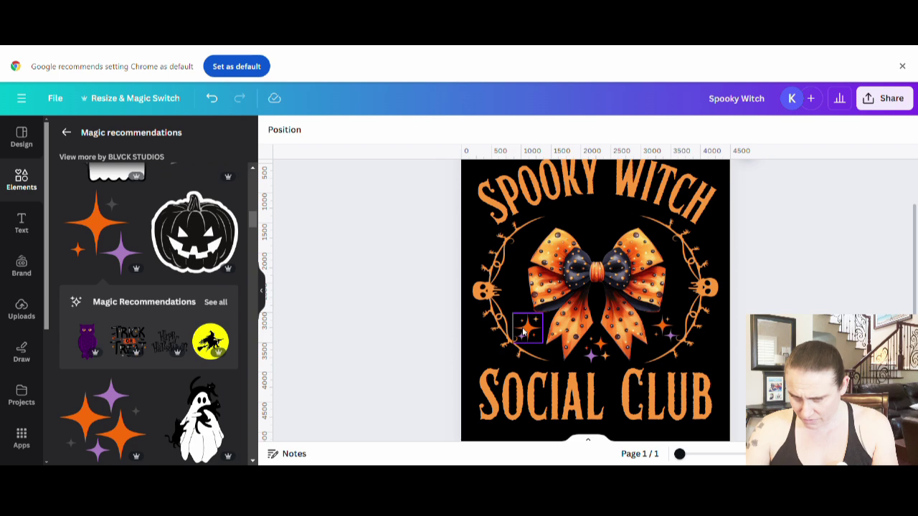
- Delete the left sparkle and move the right sparkle over to the bow's left side
drag(528, 328, 281, 273)
key(Delete)
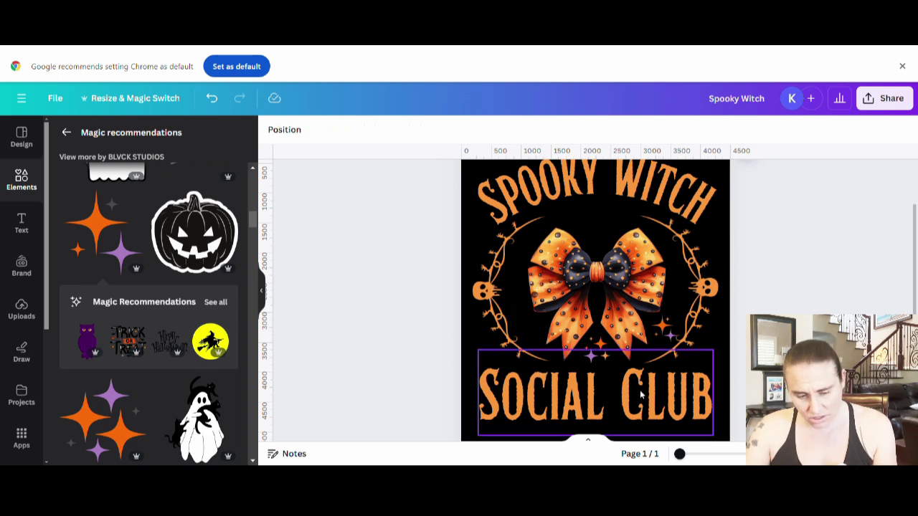
click(668, 332)
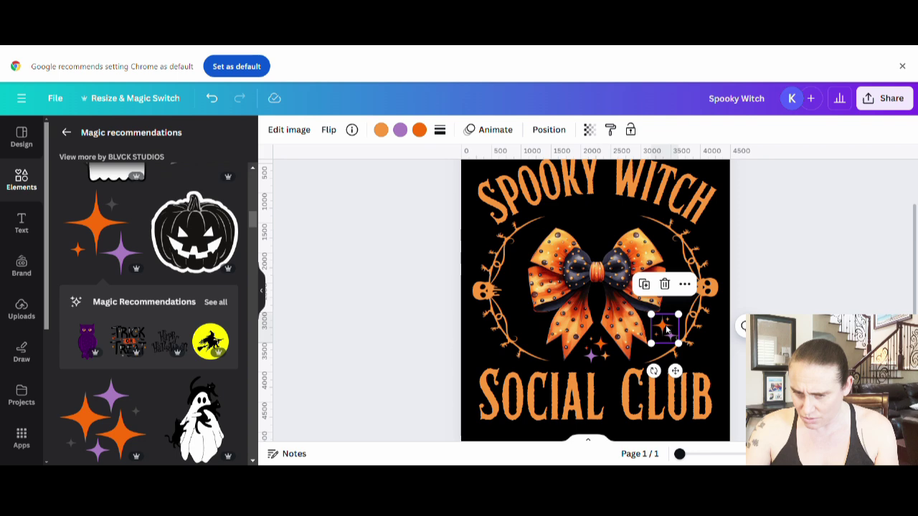
drag(668, 330, 534, 327)
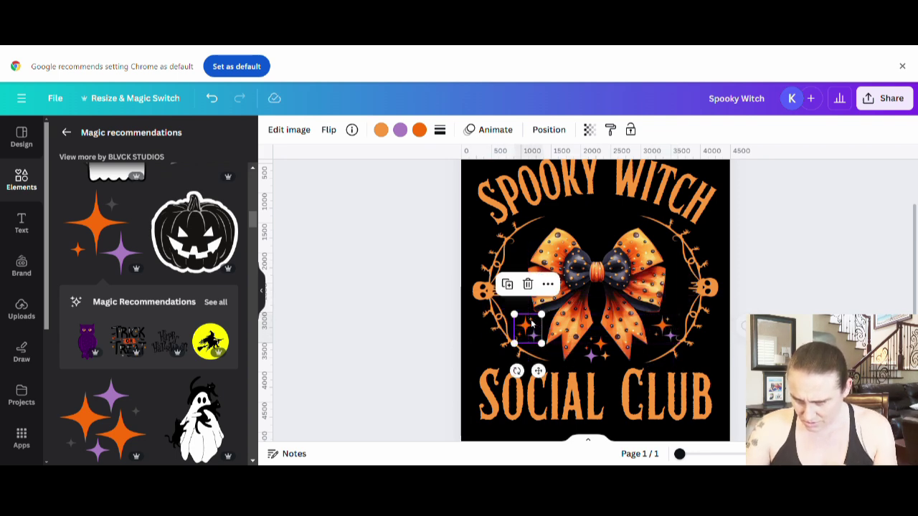
click(764, 281)
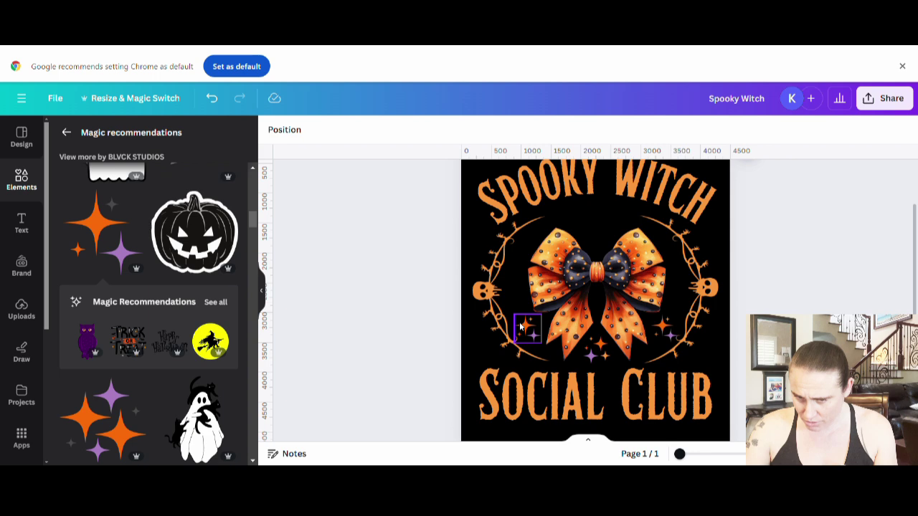
- Raise the left sparkle up beside the bow and move the right sparkle lower near the bow
drag(534, 334, 523, 322)
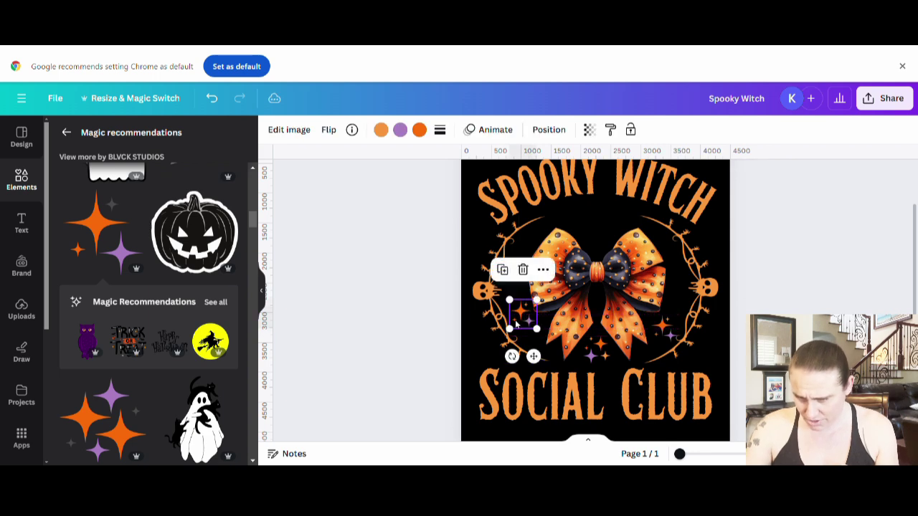
click(371, 342)
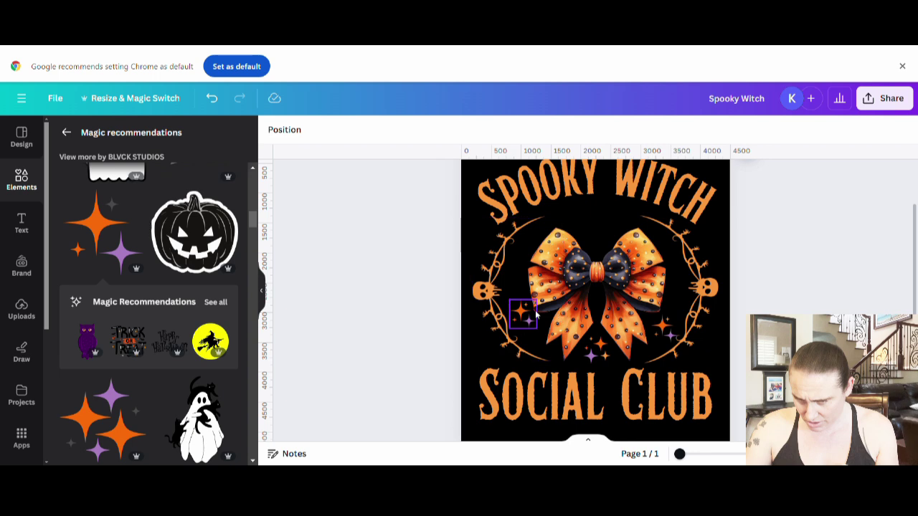
drag(526, 317, 517, 298)
click(336, 352)
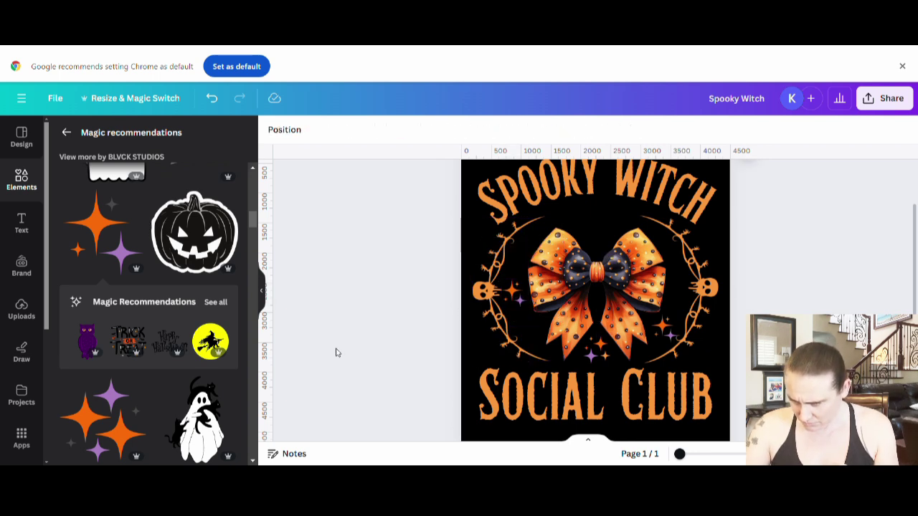
click(667, 328)
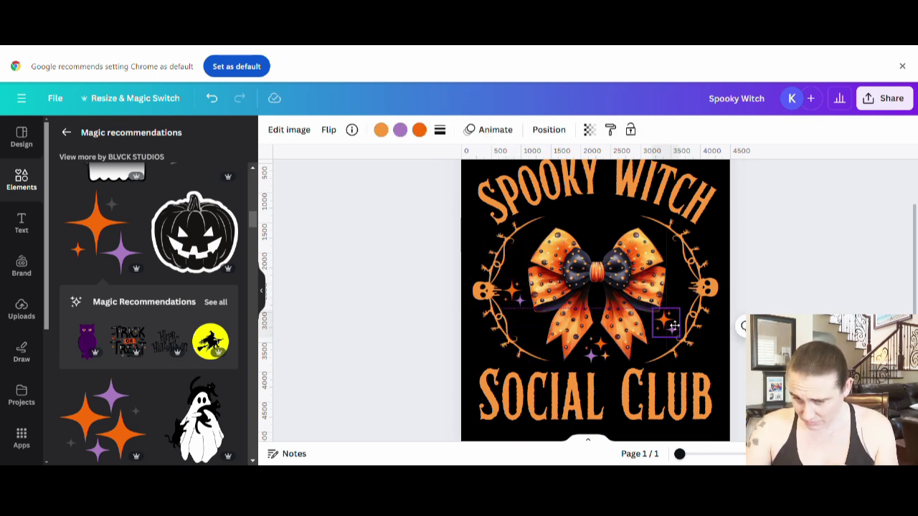
drag(674, 328, 606, 363)
key(Escape)
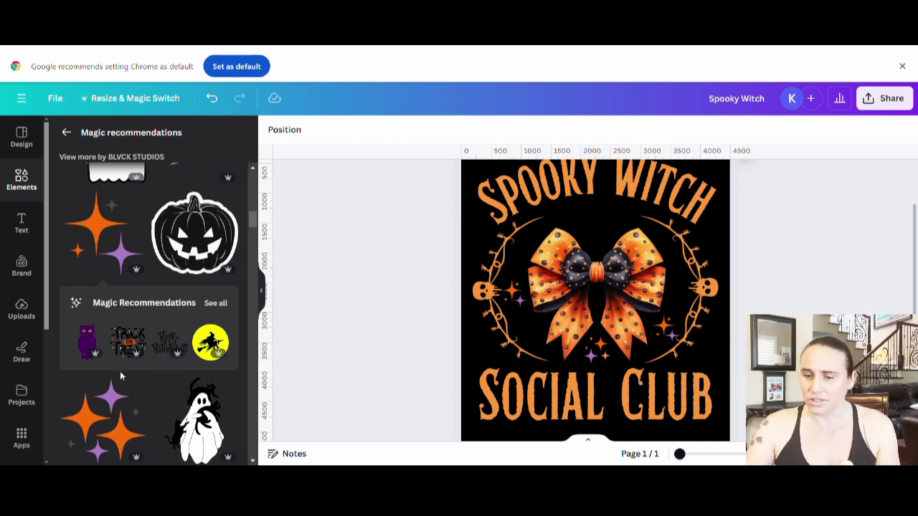
- Add the bats graphic, colour it purple and black, and shrink it above the bow
scroll(120, 371, up, 1)
scroll(120, 371, down, 1)
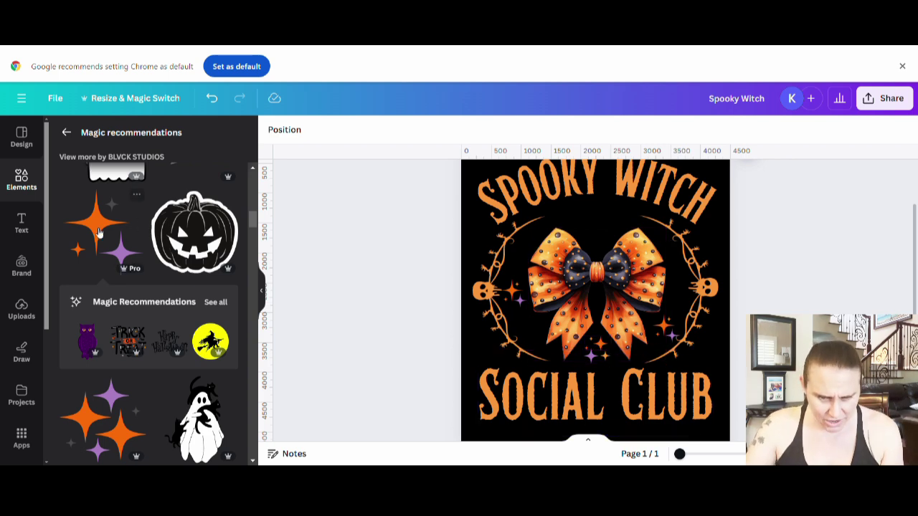
click(66, 132)
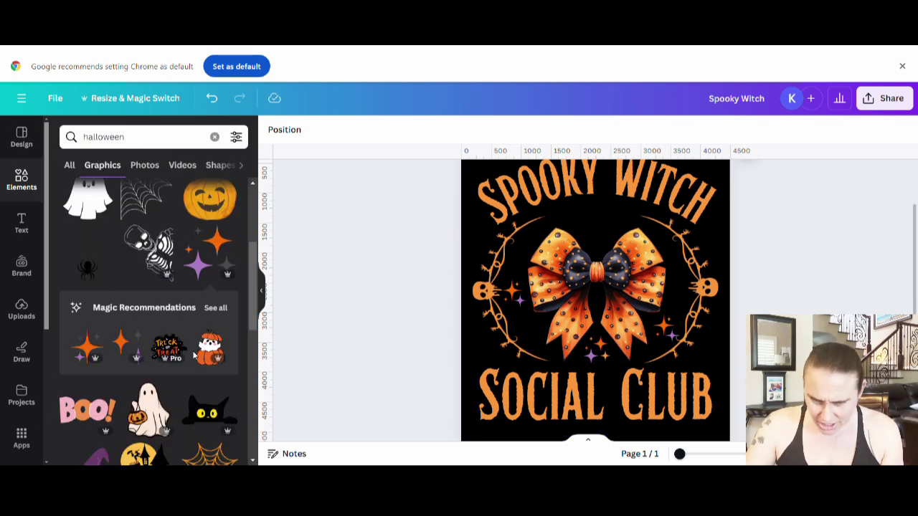
scroll(153, 336, up, 3)
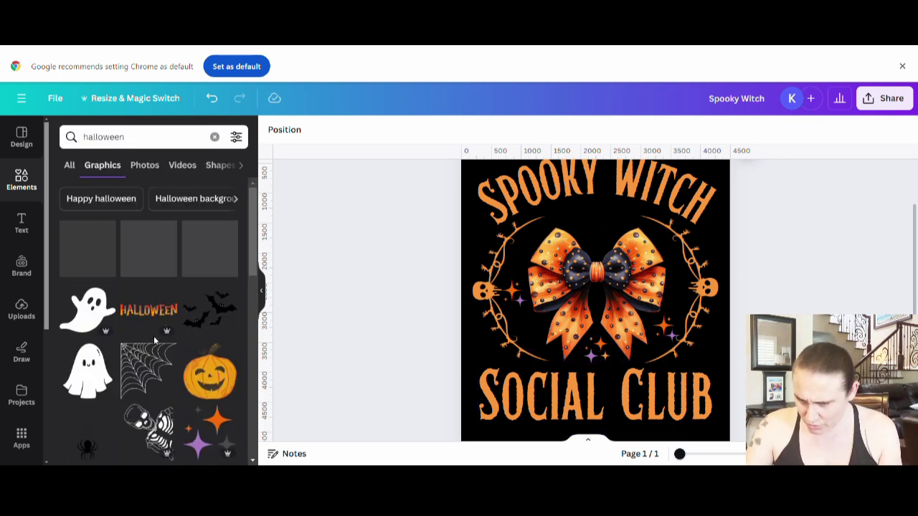
click(211, 315)
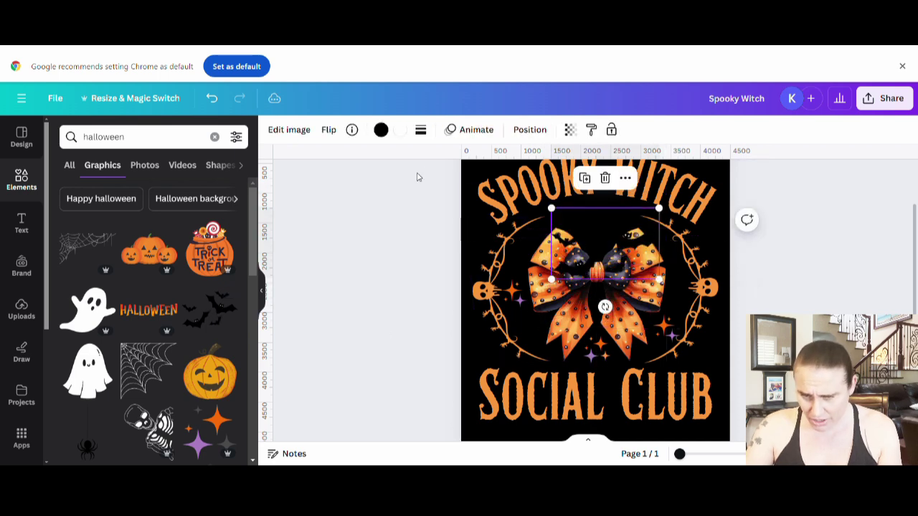
click(381, 130)
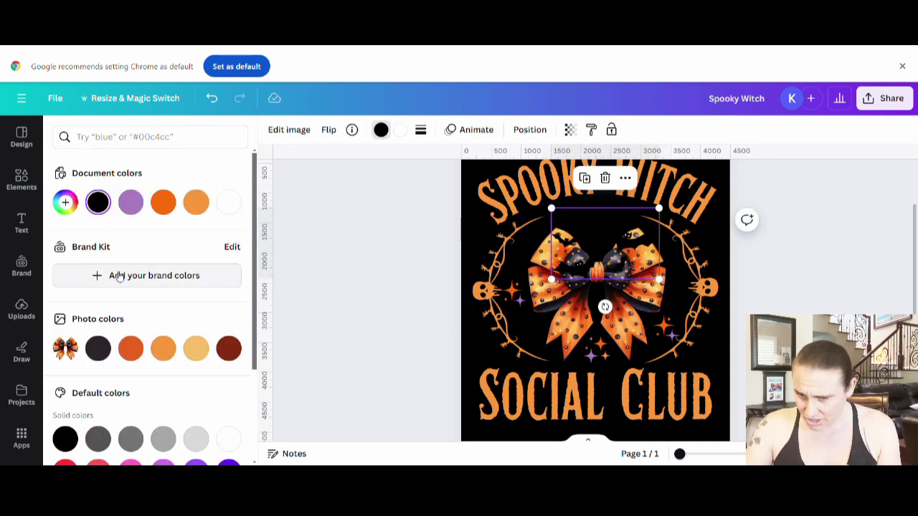
click(131, 204)
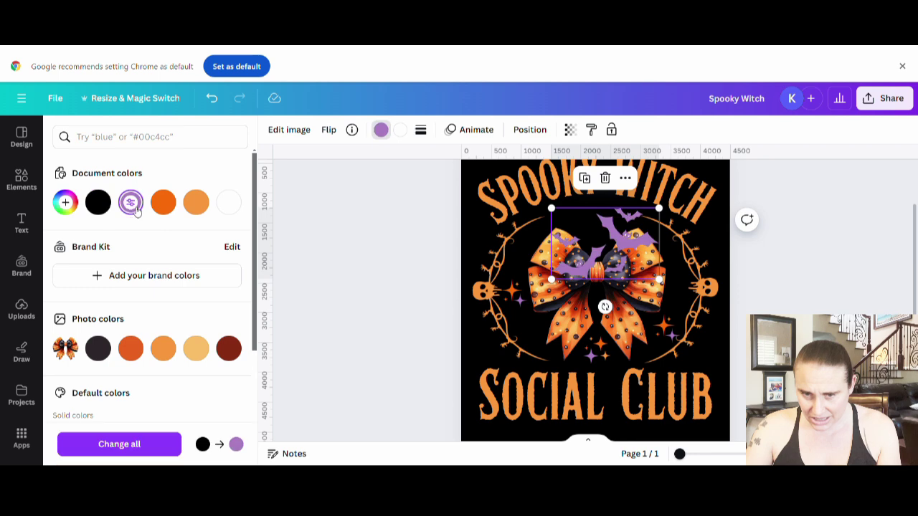
click(399, 130)
click(97, 203)
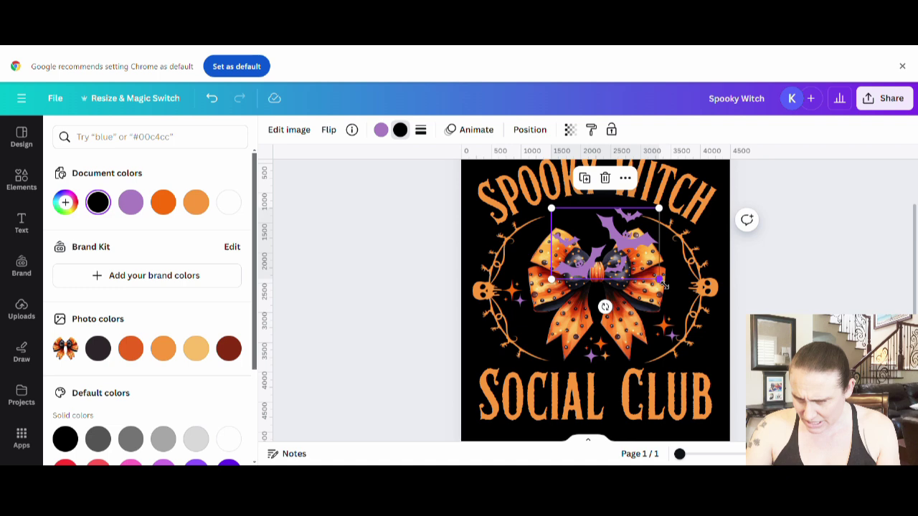
drag(659, 280, 607, 235)
- Shrink the SOCIAL CLUB text slightly and centre it horizontally on the page
click(820, 279)
scroll(819, 280, up, 1)
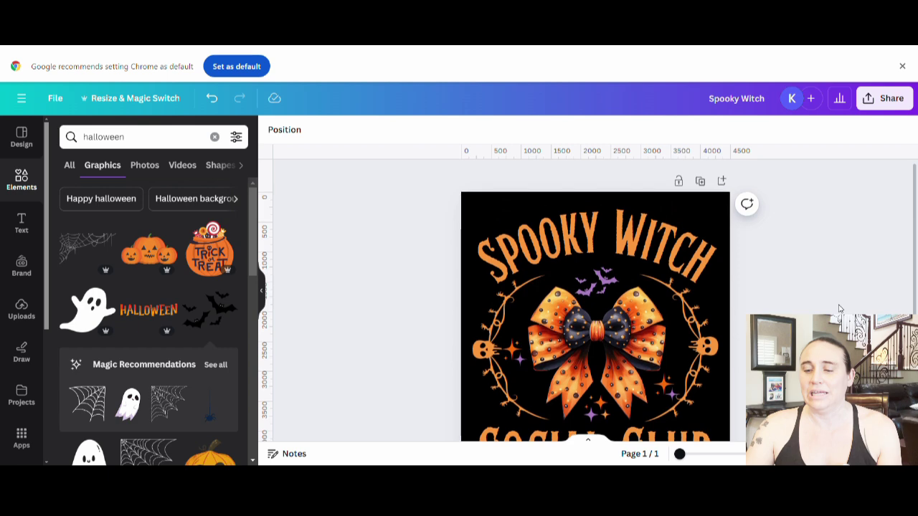
scroll(832, 301, down, 1)
scroll(832, 302, up, 1)
scroll(911, 258, down, 2)
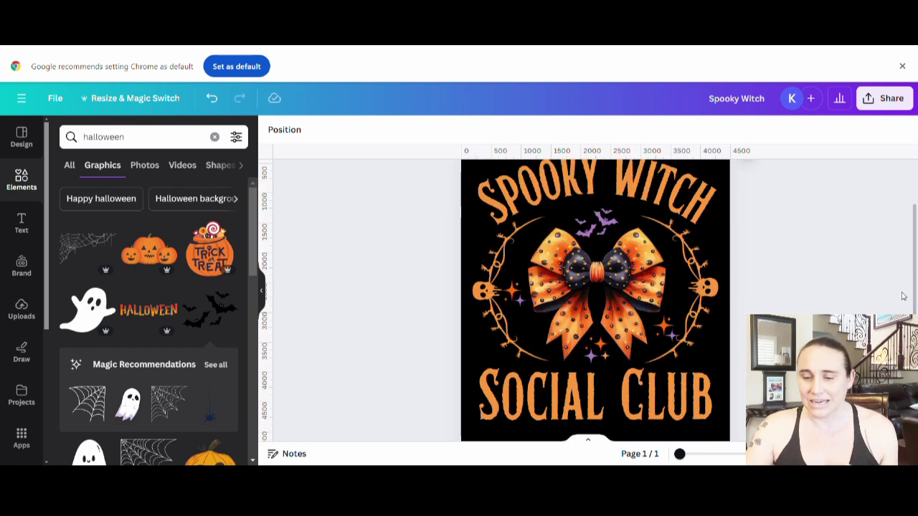
scroll(914, 179, up, 1)
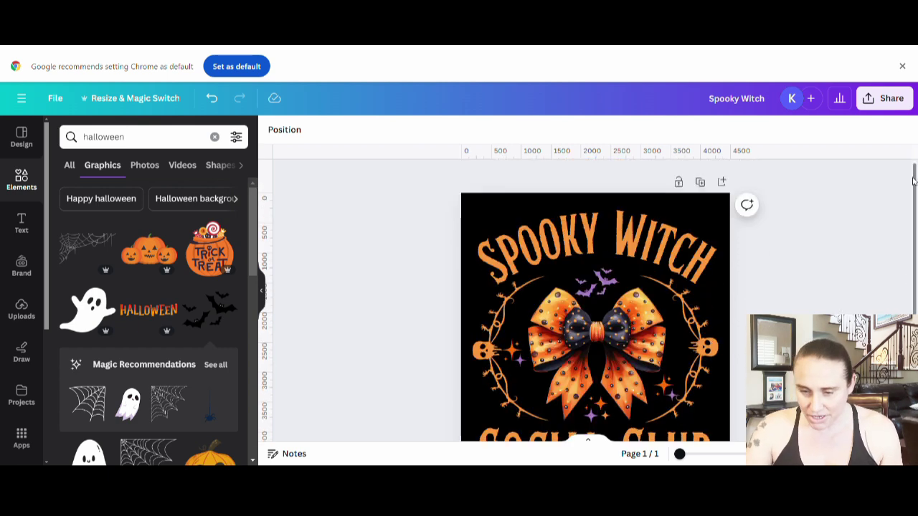
scroll(914, 180, down, 3)
click(678, 360)
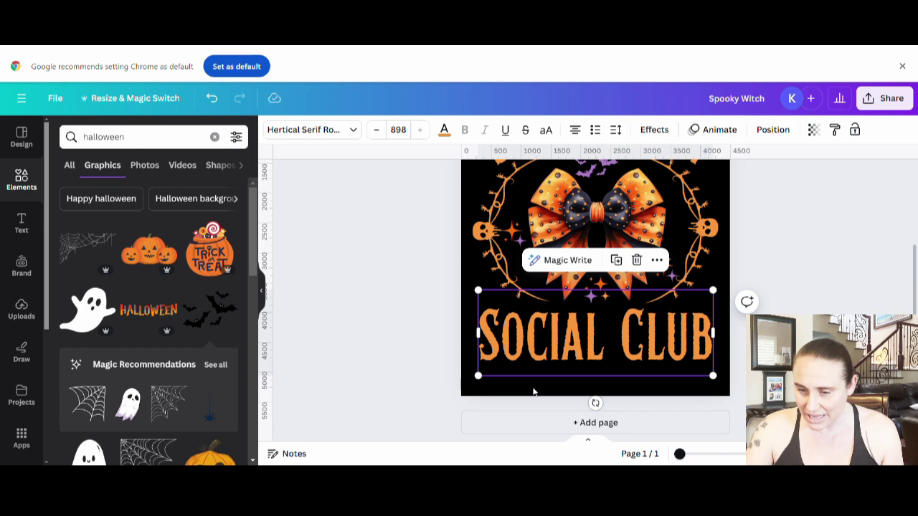
drag(478, 375, 488, 371)
drag(633, 344, 629, 346)
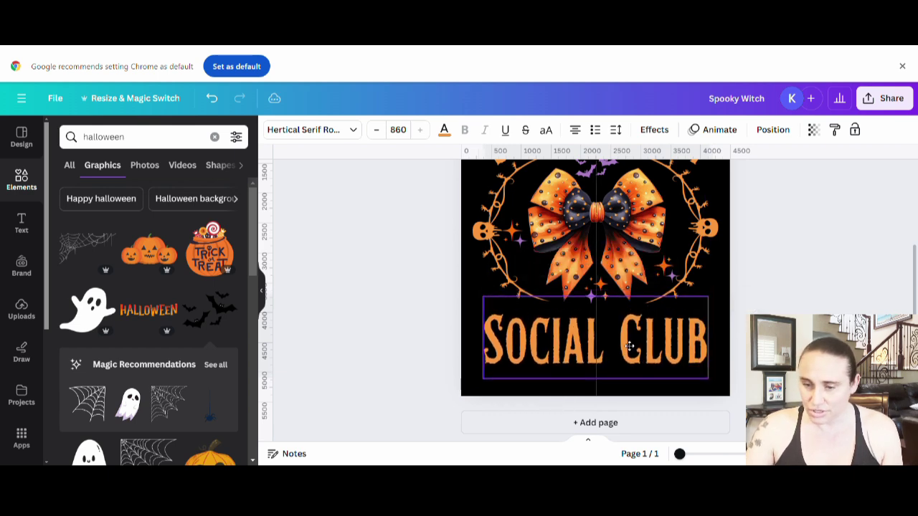
click(820, 280)
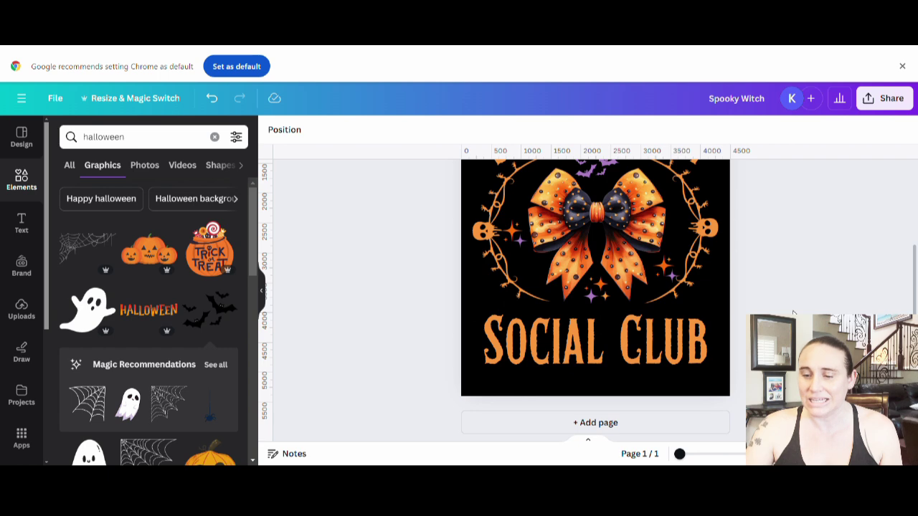
- Check the curved SPOOKY WITCH title and review the finished design
scroll(816, 306, up, 3)
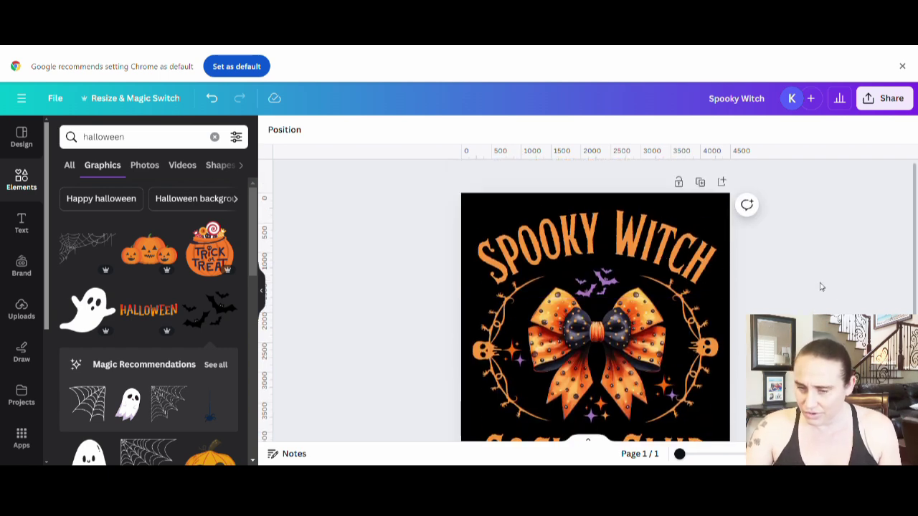
scroll(815, 287, down, 2)
scroll(807, 270, up, 2)
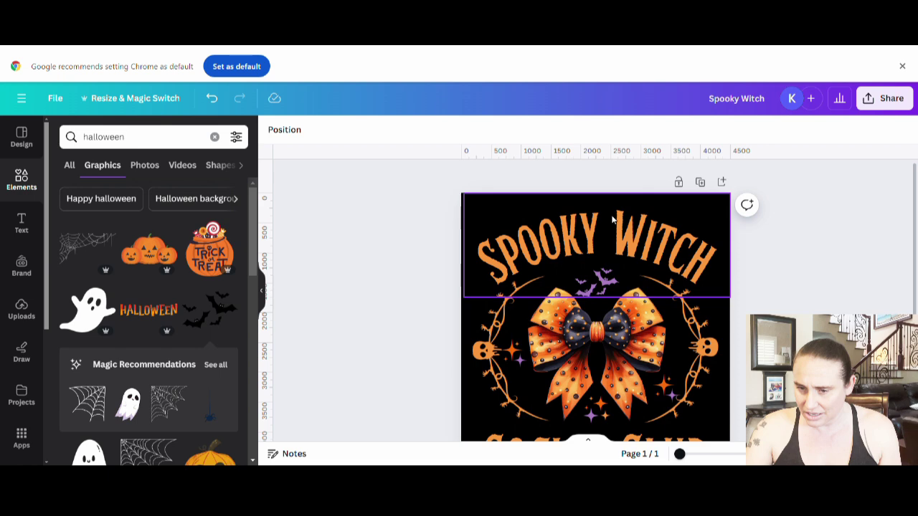
click(602, 239)
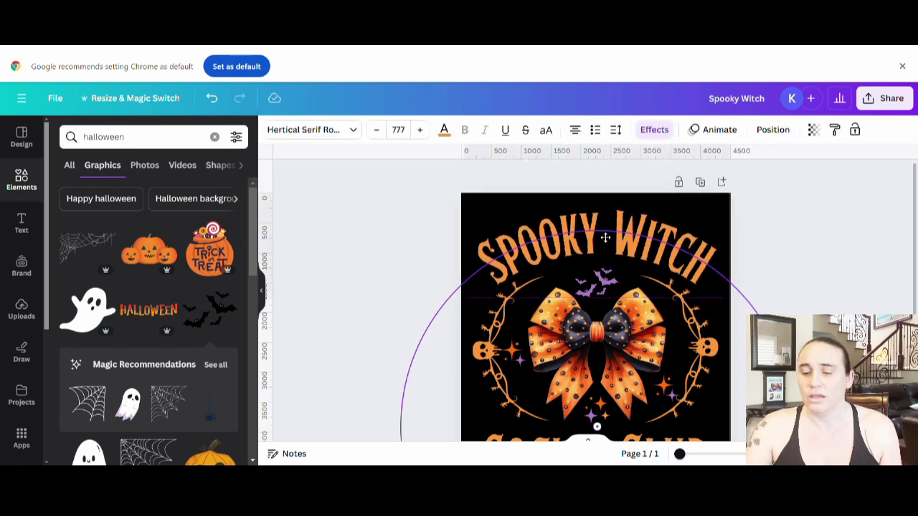
click(811, 226)
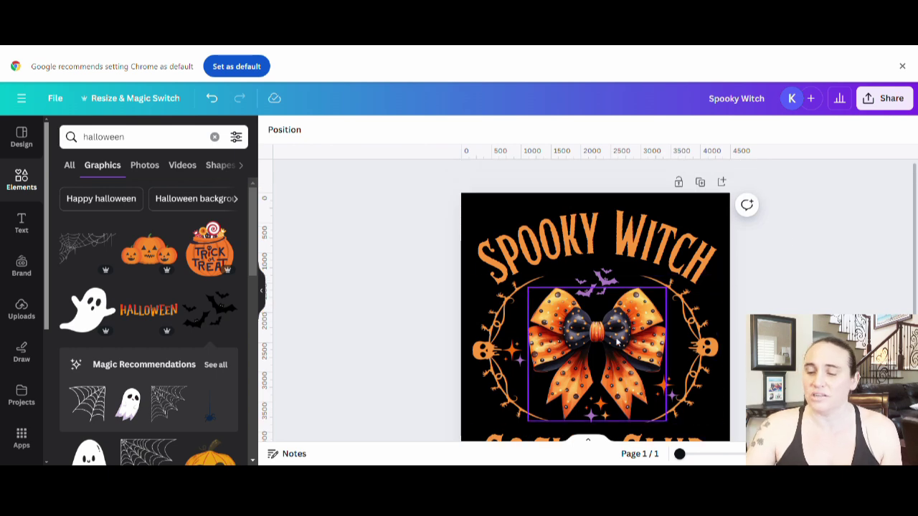
scroll(680, 281, down, 3)
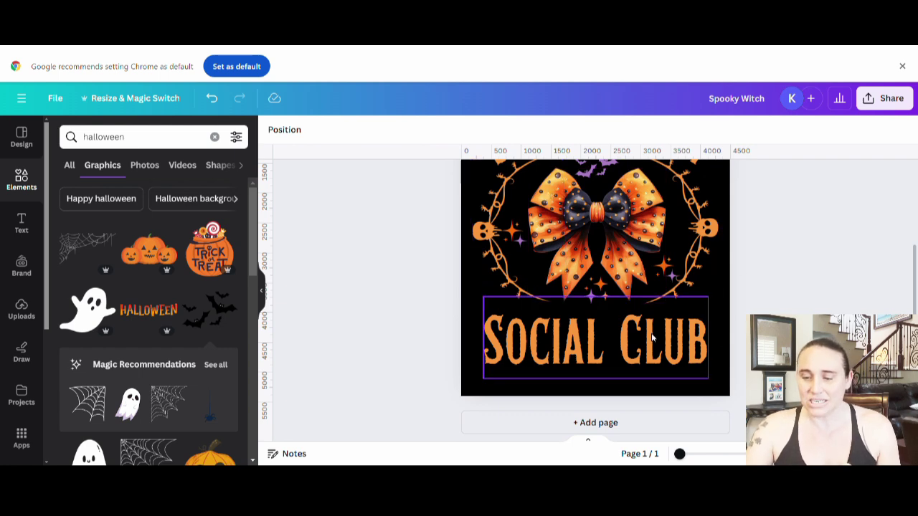
scroll(574, 344, up, 2)
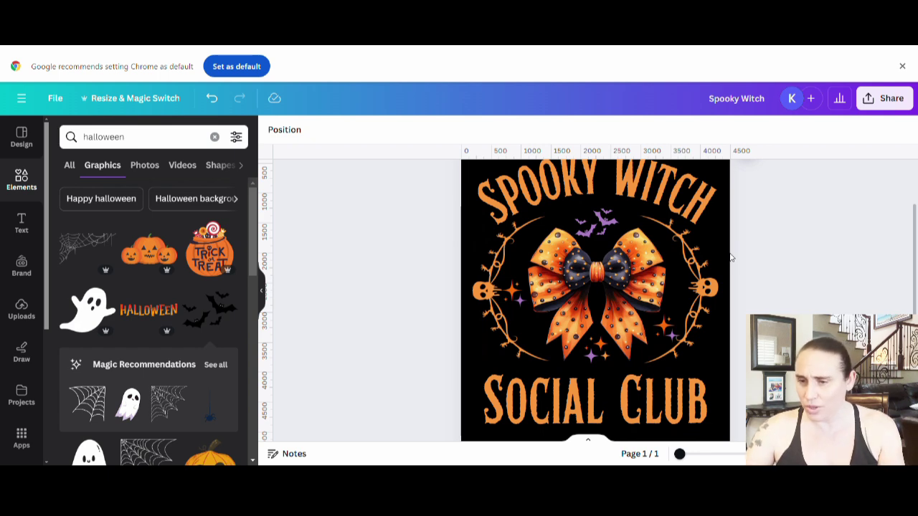
scroll(788, 266, up, 1)
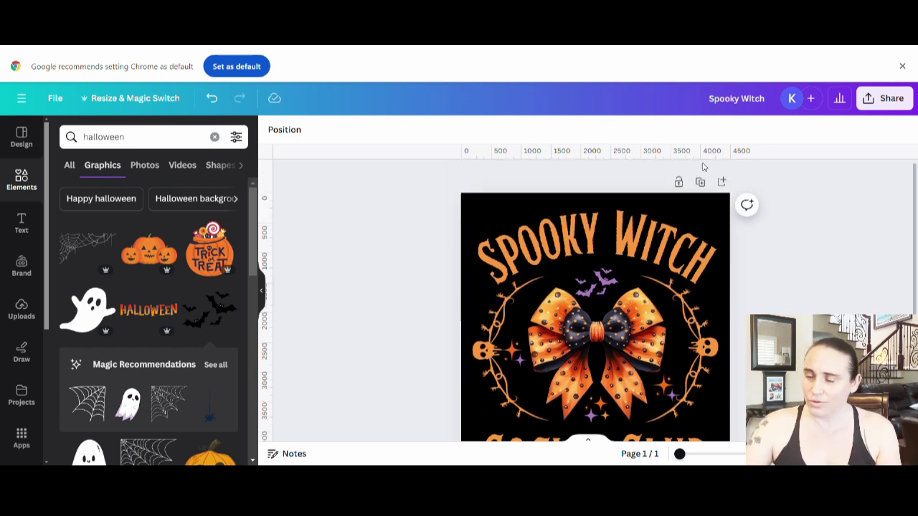
- Download the design as a PNG with transparent background enabled
click(893, 101)
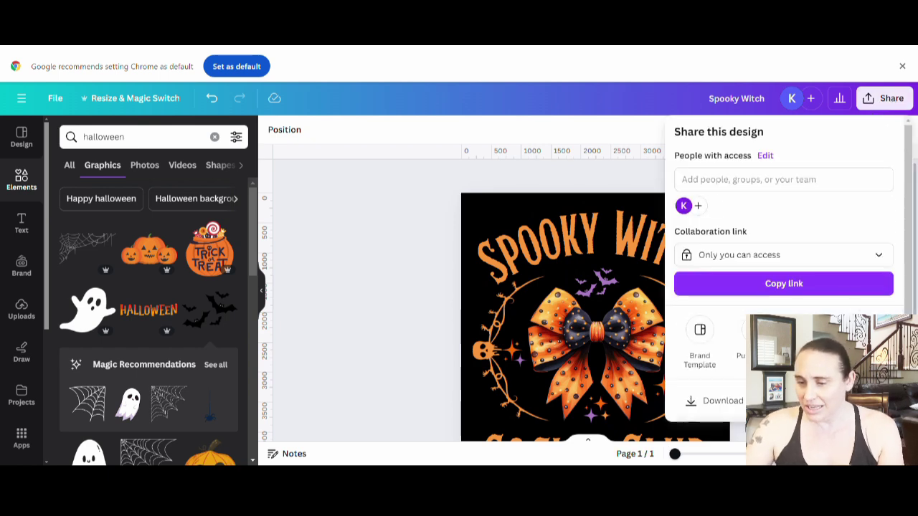
click(710, 408)
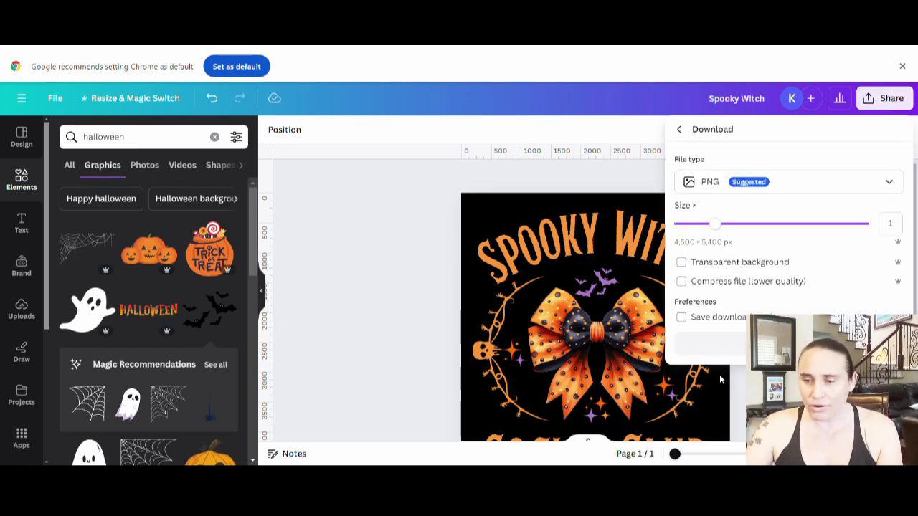
click(720, 264)
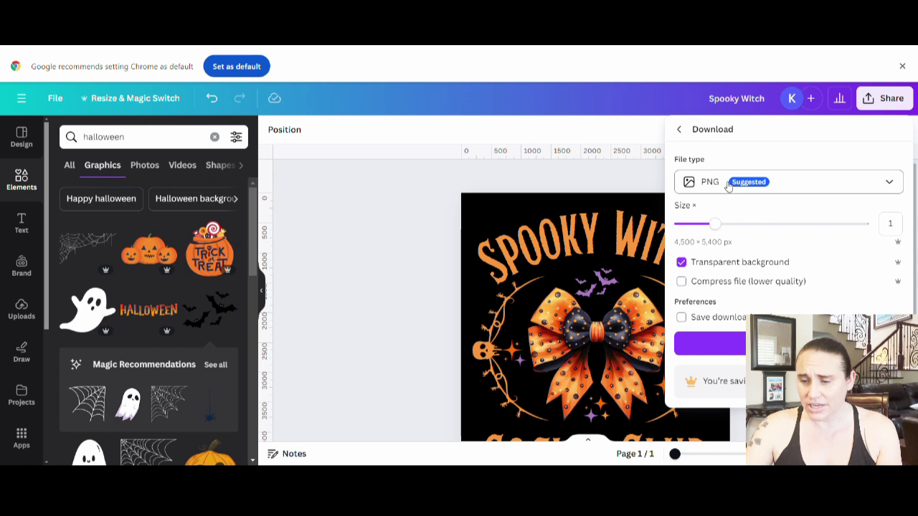
click(710, 344)
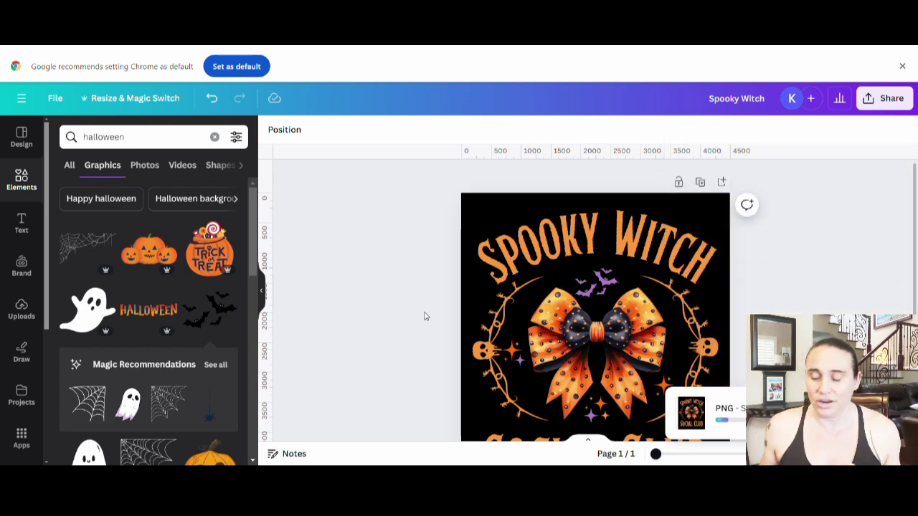